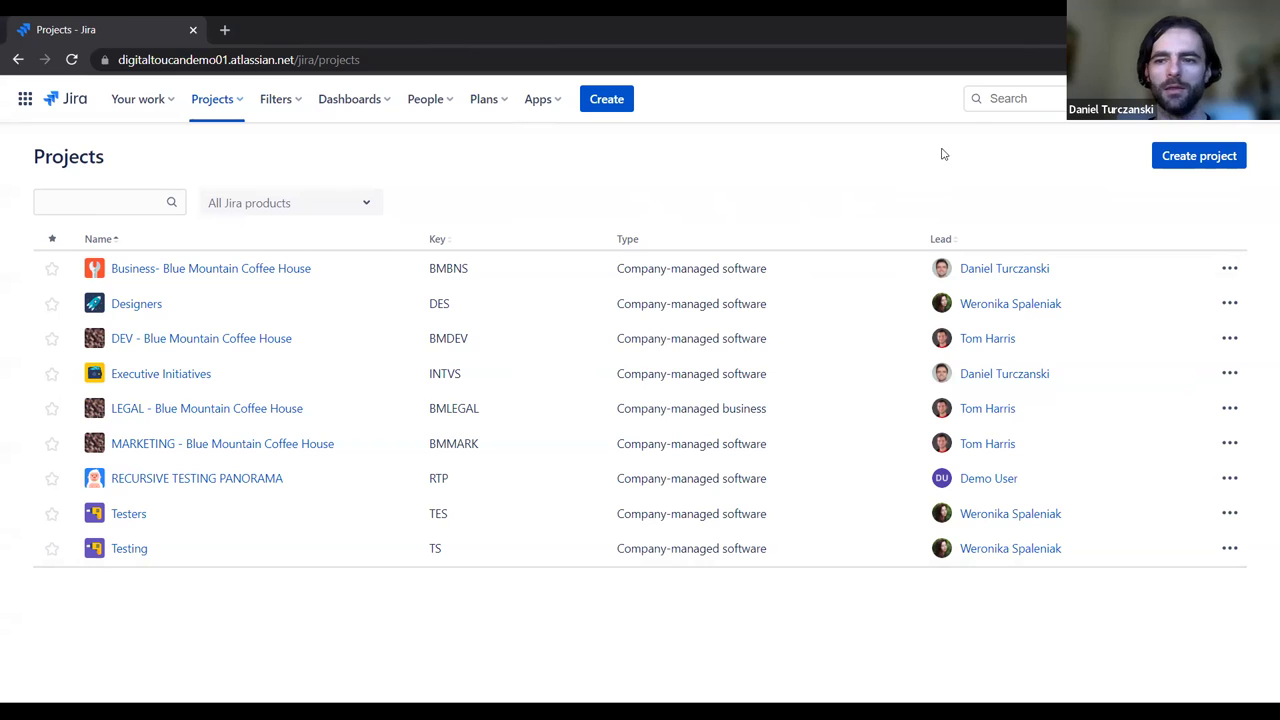
Open the all-issues search and run the JQL query "linksCount >0".
click(995, 98)
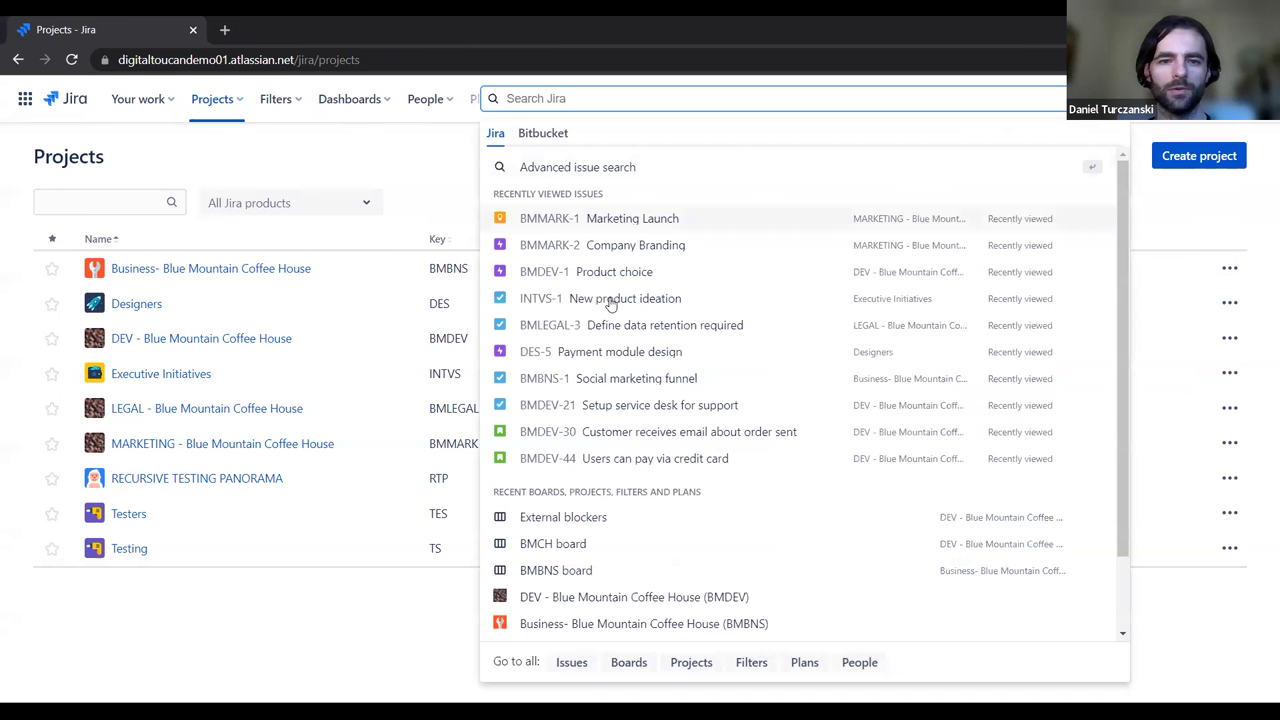
click(569, 663)
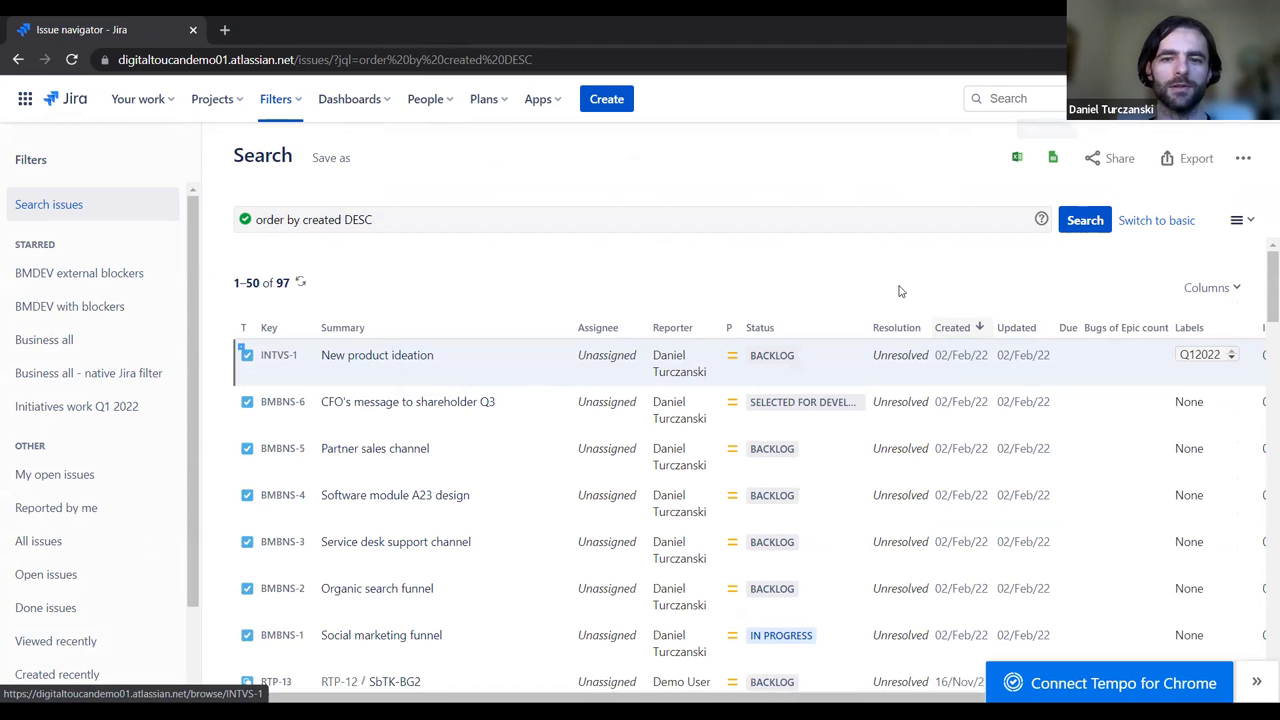
triple_click(766, 226)
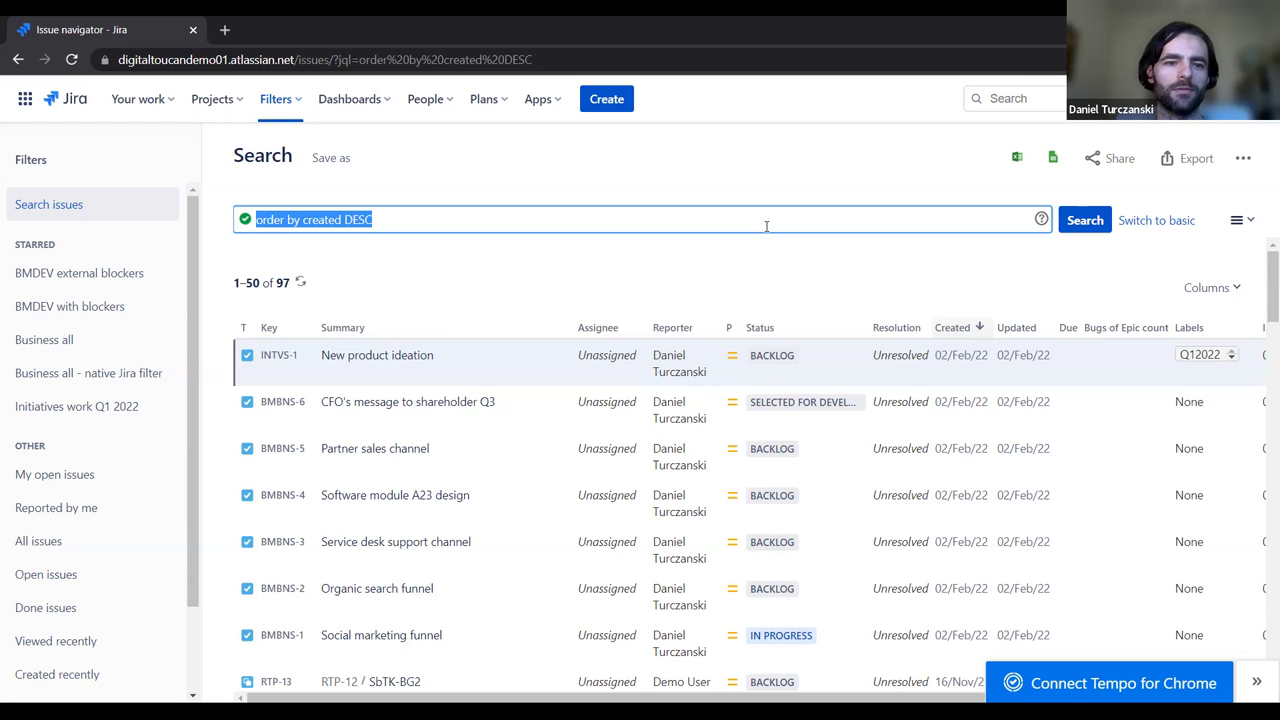
text(linksC)
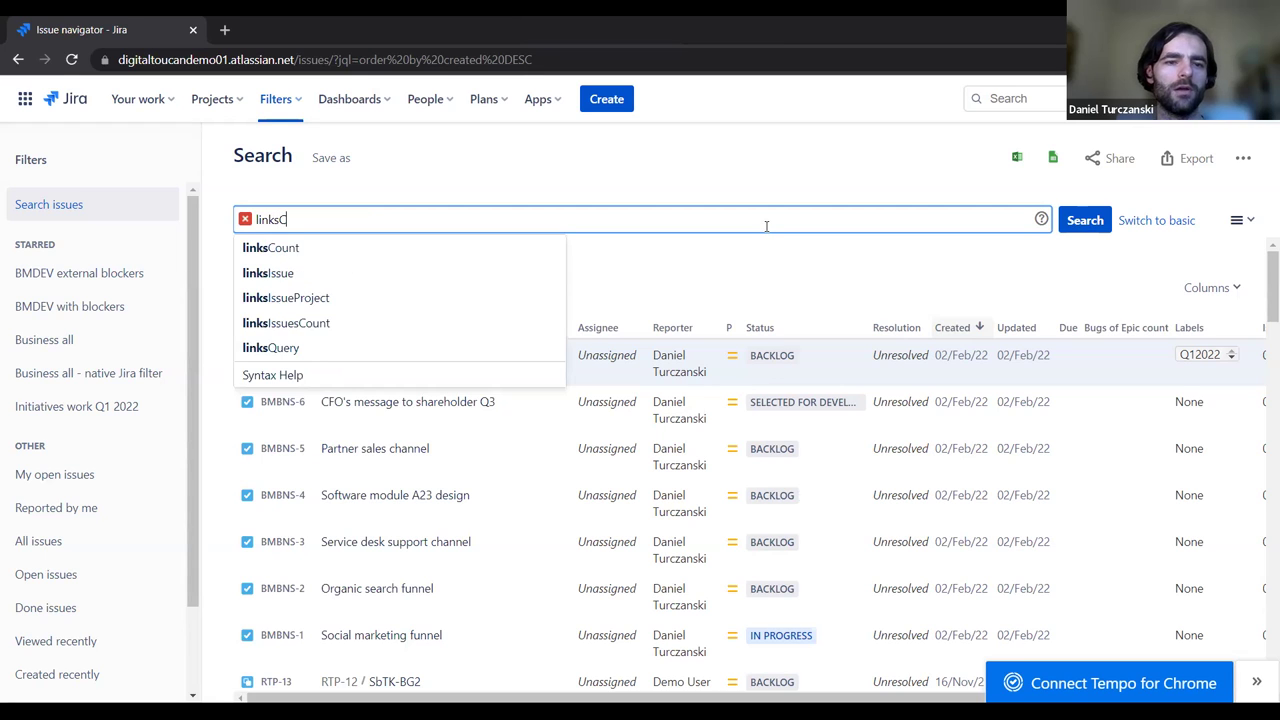
text(ount >)
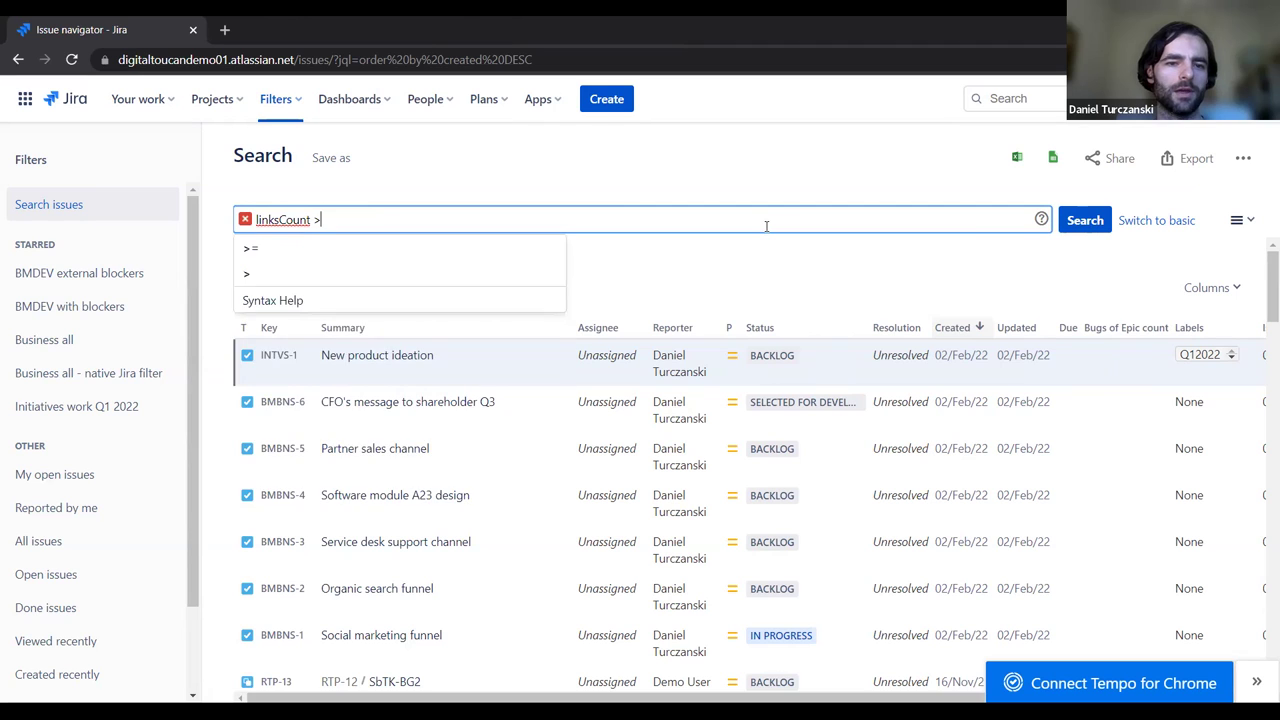
text(0)
key(Return)
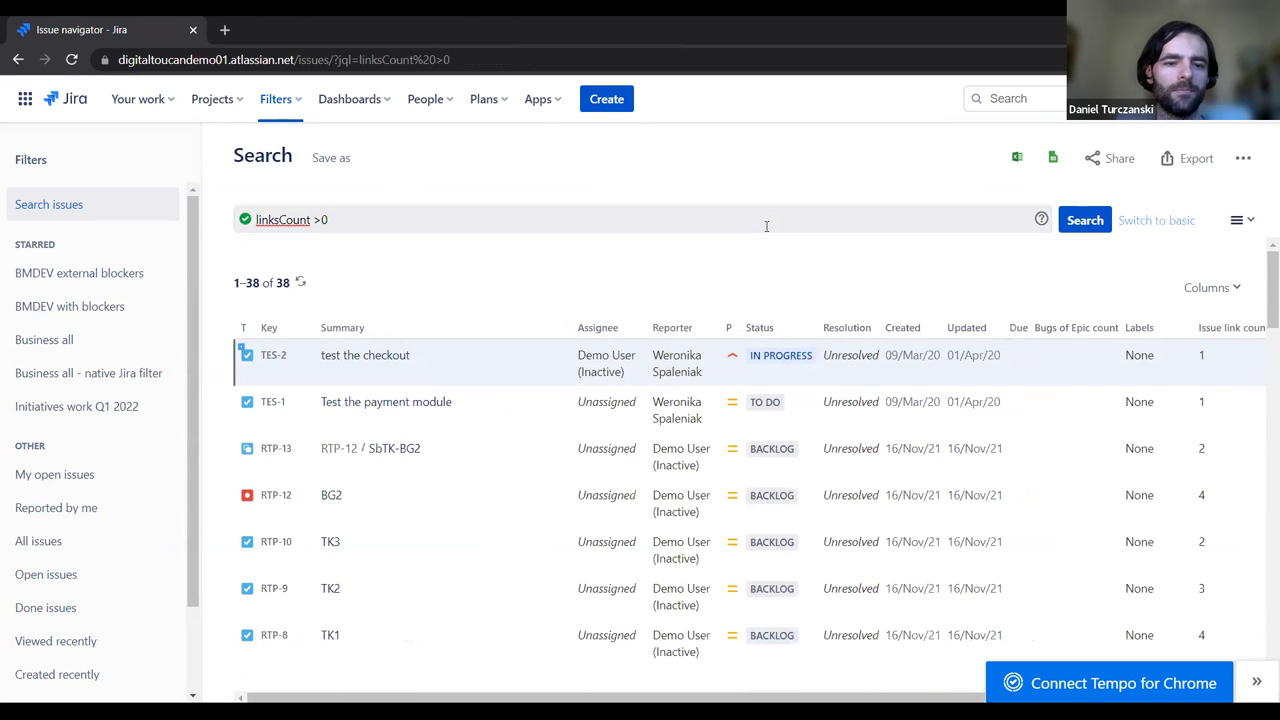
Look through the issues that have links and sort them by created date in descending order.
scroll(607, 449, down, 1)
scroll(607, 449, down, 3)
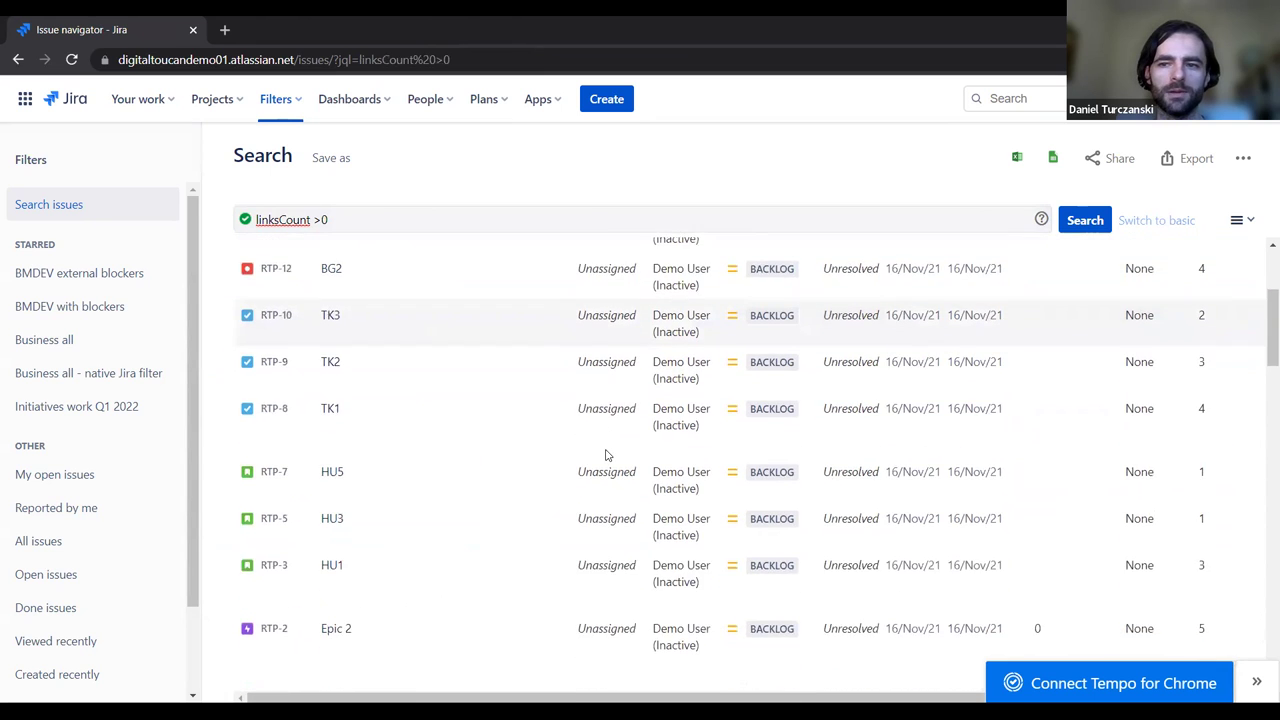
scroll(607, 449, up, 3)
scroll(857, 434, up, 2)
click(880, 323)
Check the Links column and sort the results by issue link count in descending order.
scroll(881, 327, down, 1)
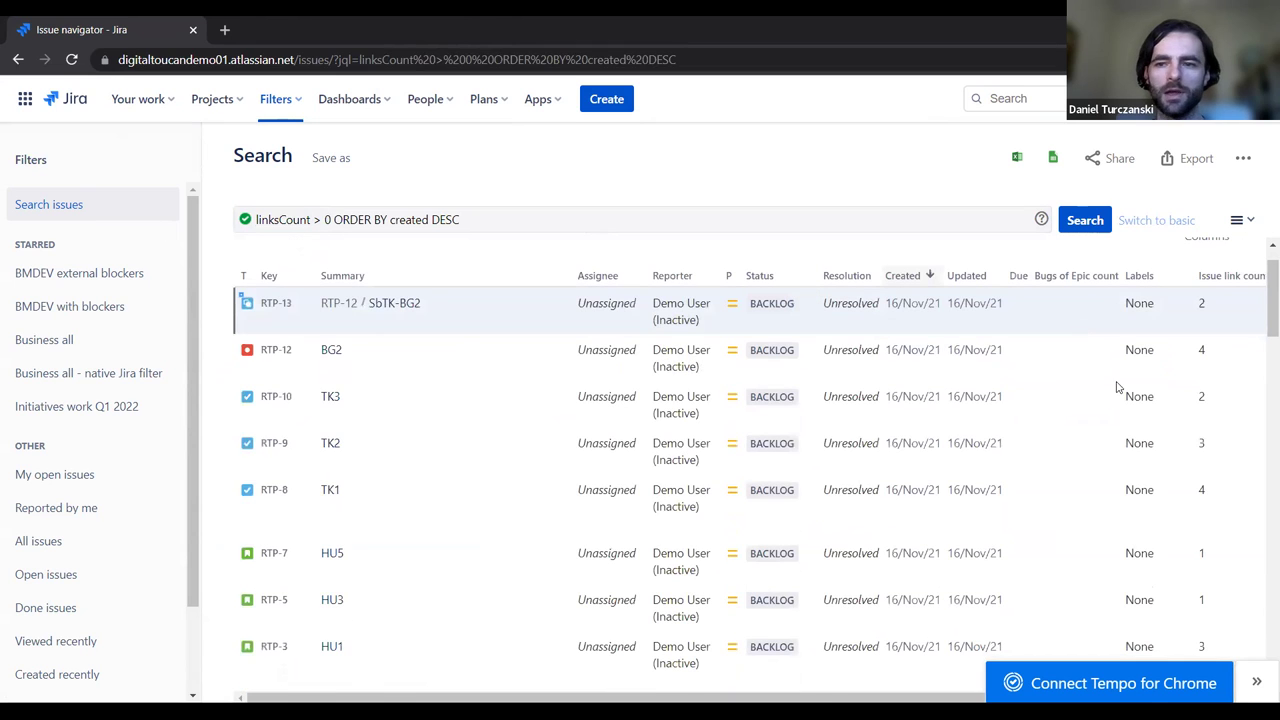
scroll(1223, 302, right, 1)
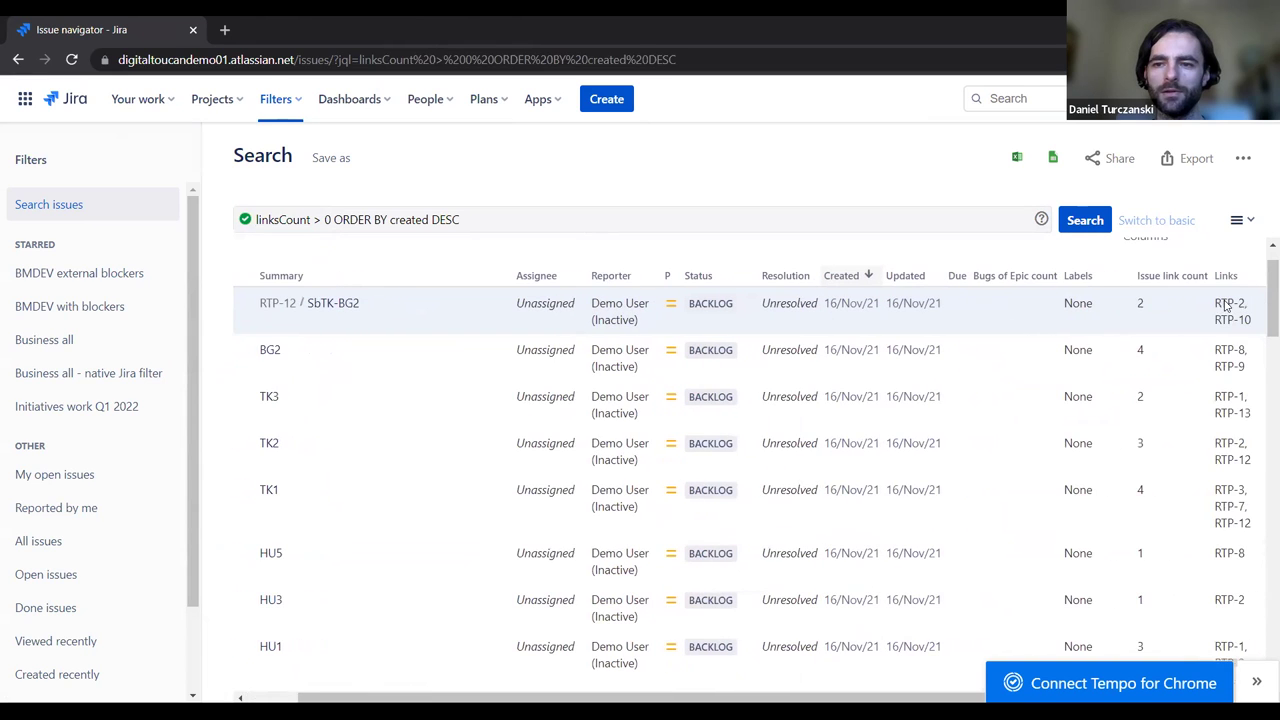
click(1163, 275)
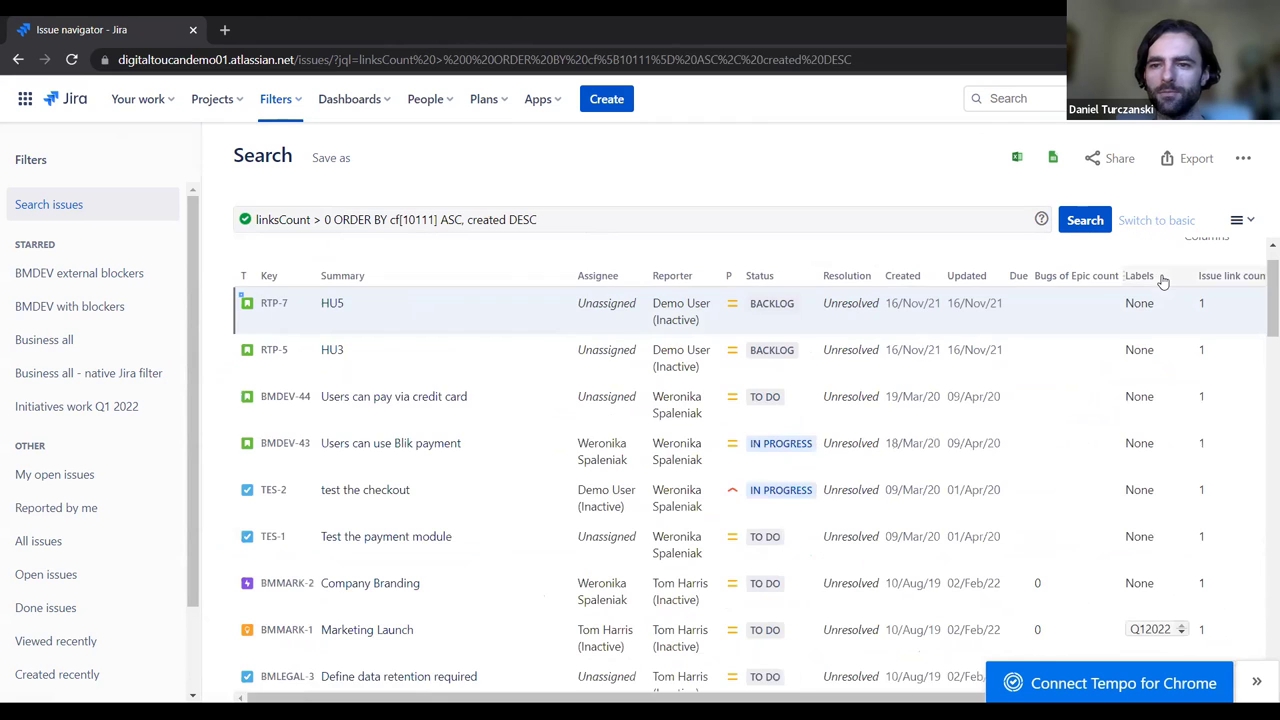
click(1249, 276)
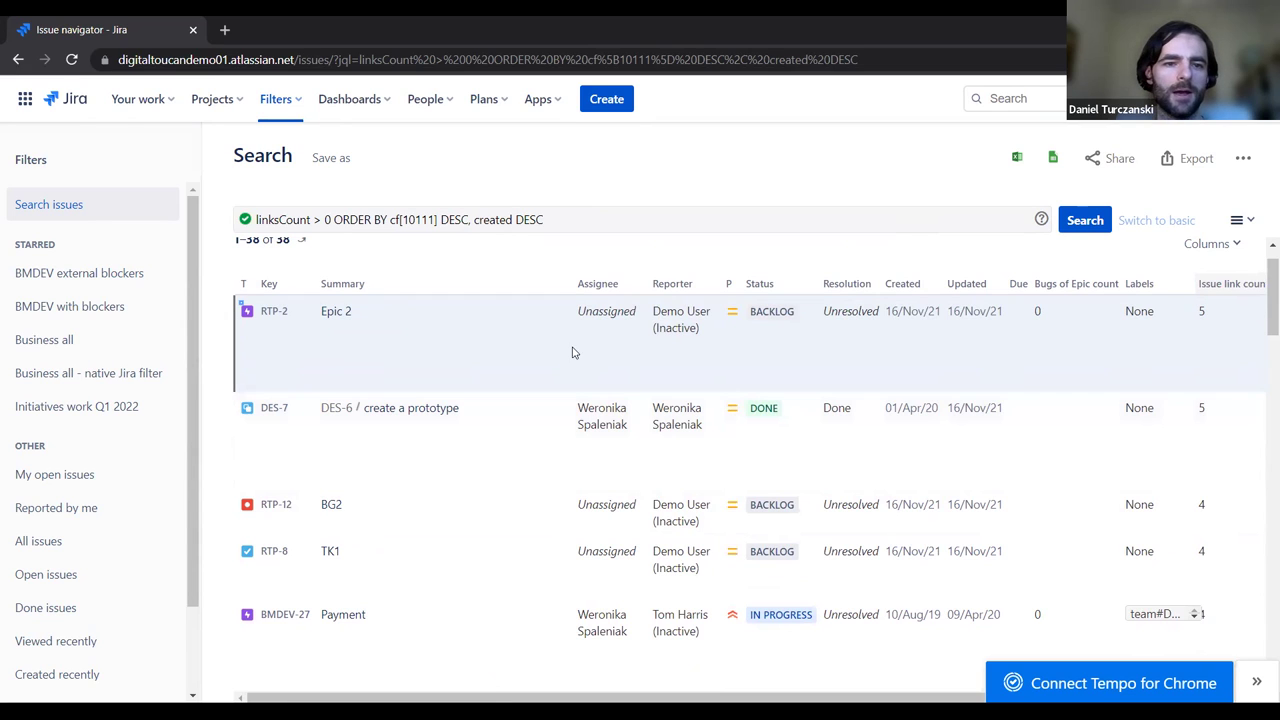
Replace the JQL query with "summary ~ testing", run it and look through the matching issues.
click(573, 228)
key(ctrl+a)
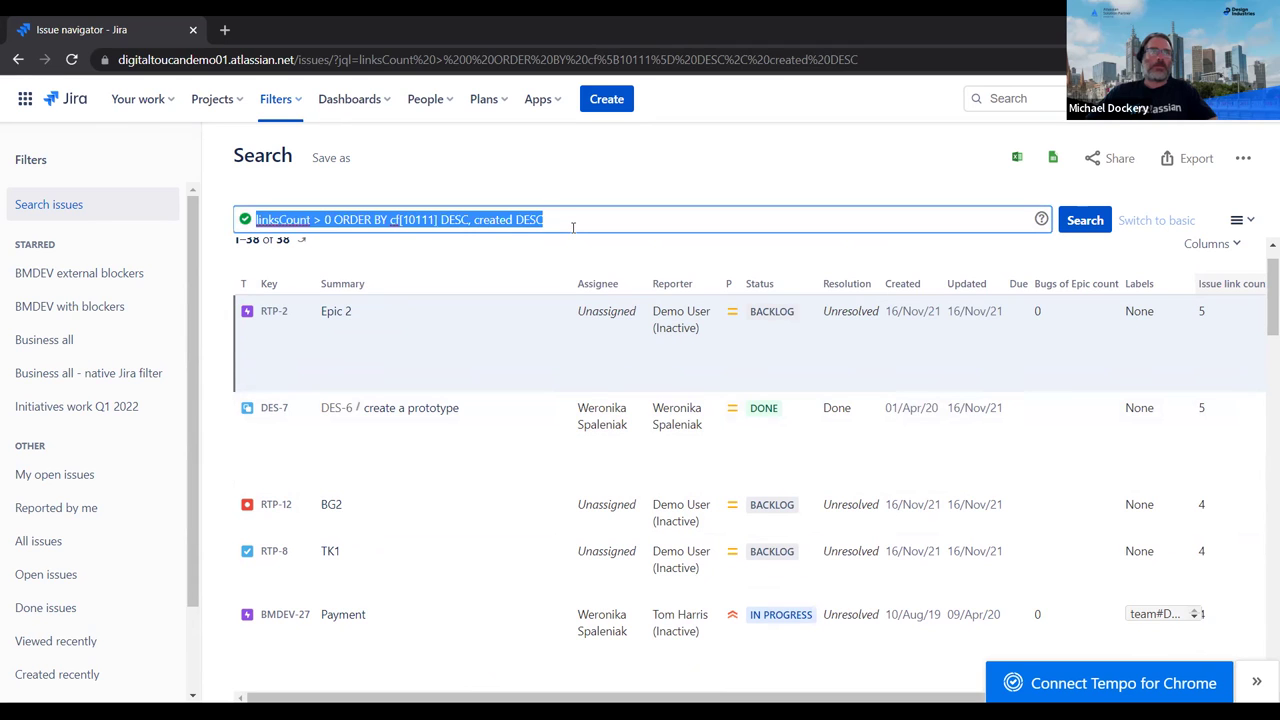
key(BackSpace)
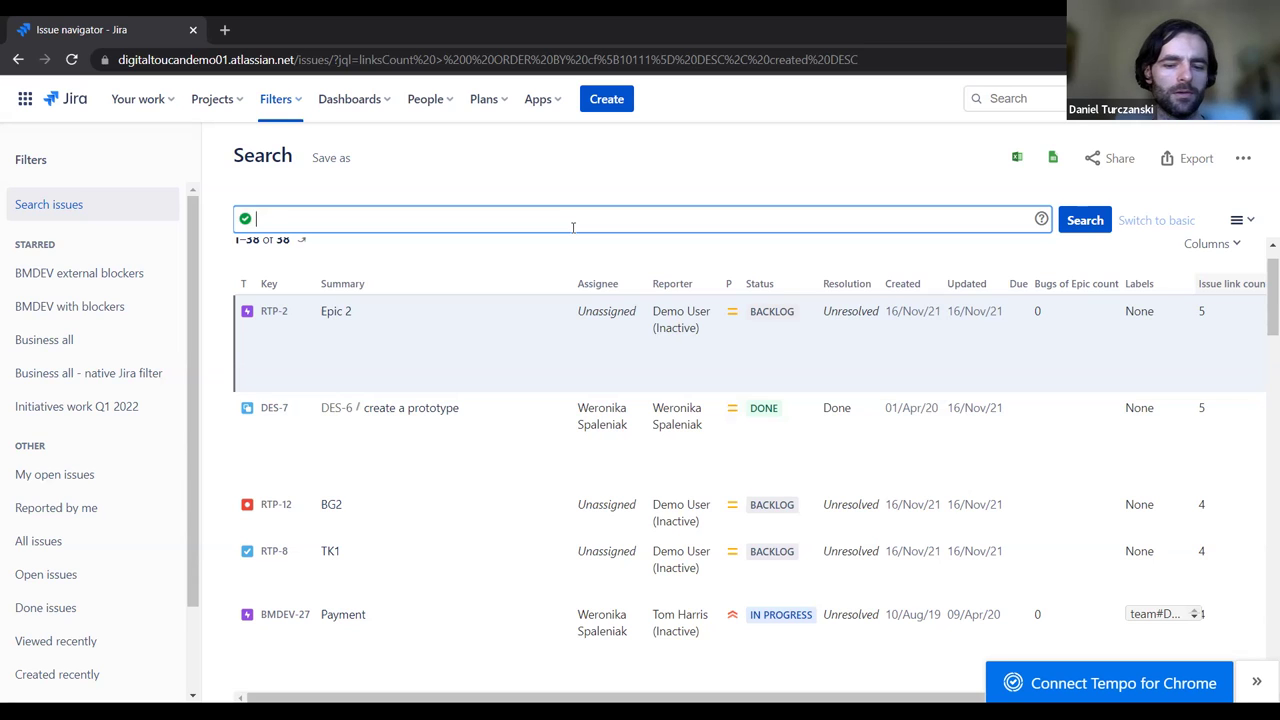
text(summary)
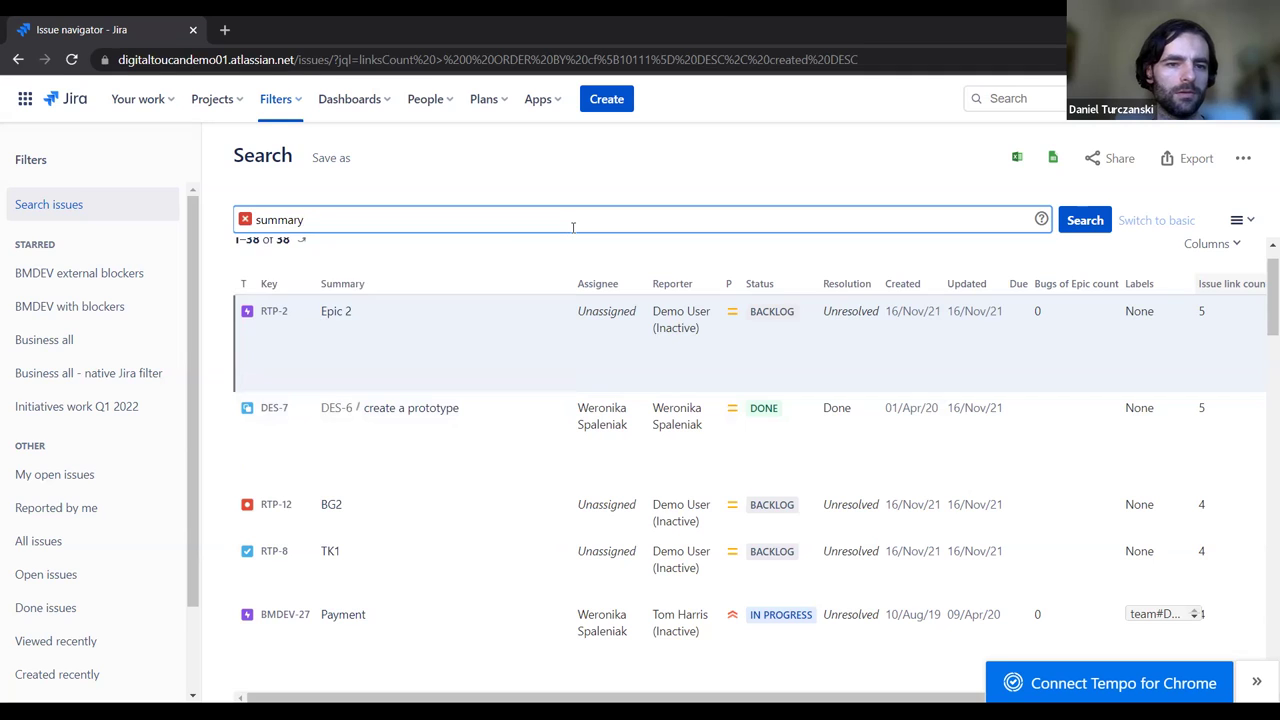
text( ~~)
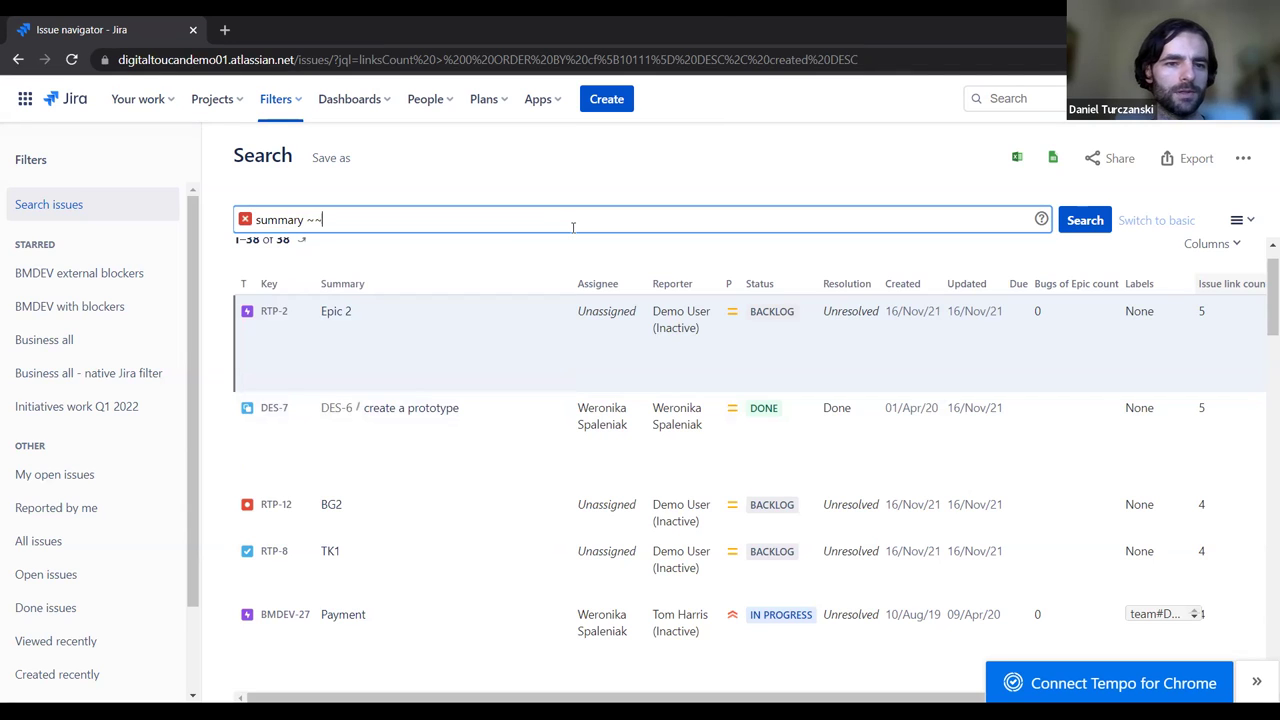
key(BackSpace)
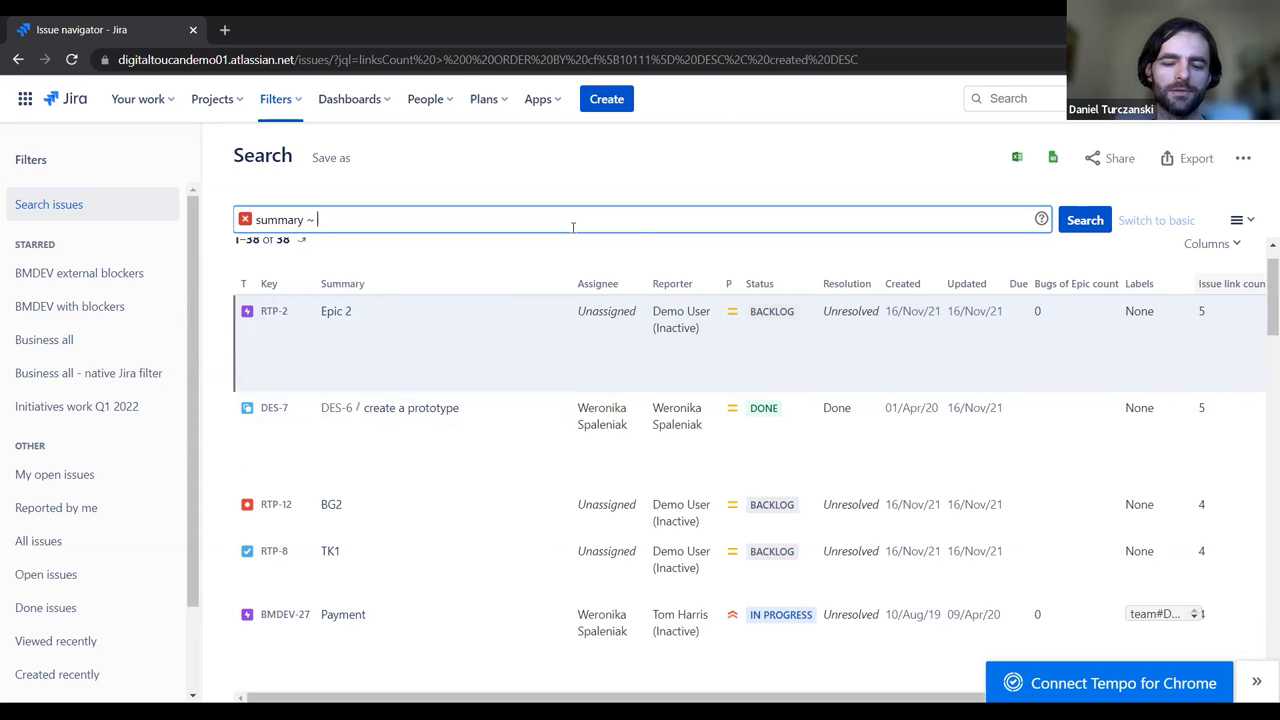
text(testing)
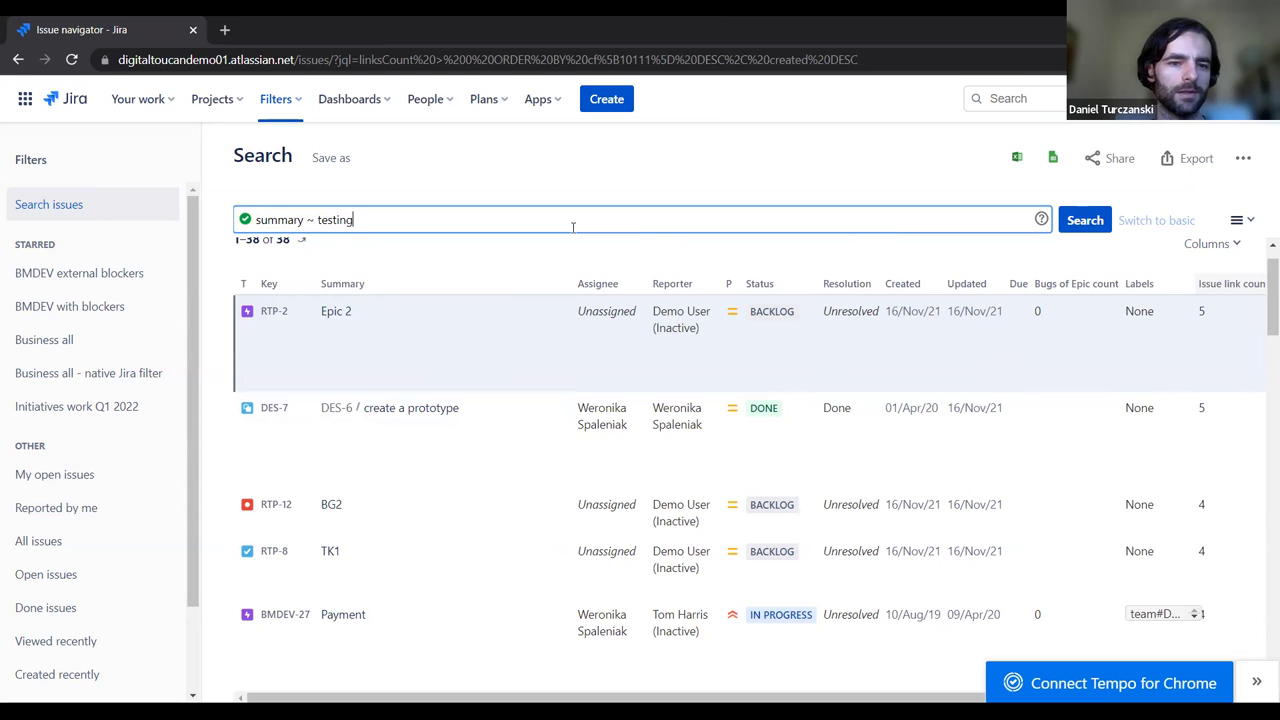
key(Return)
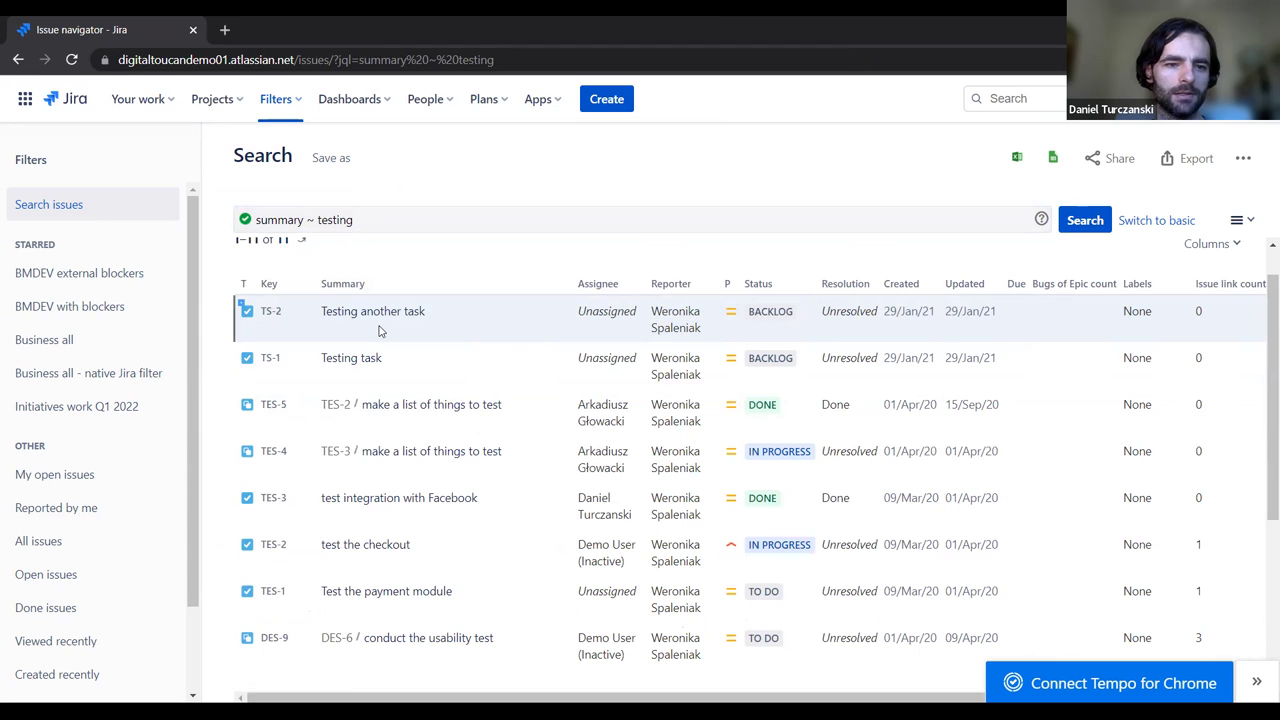
scroll(433, 351, down, 1)
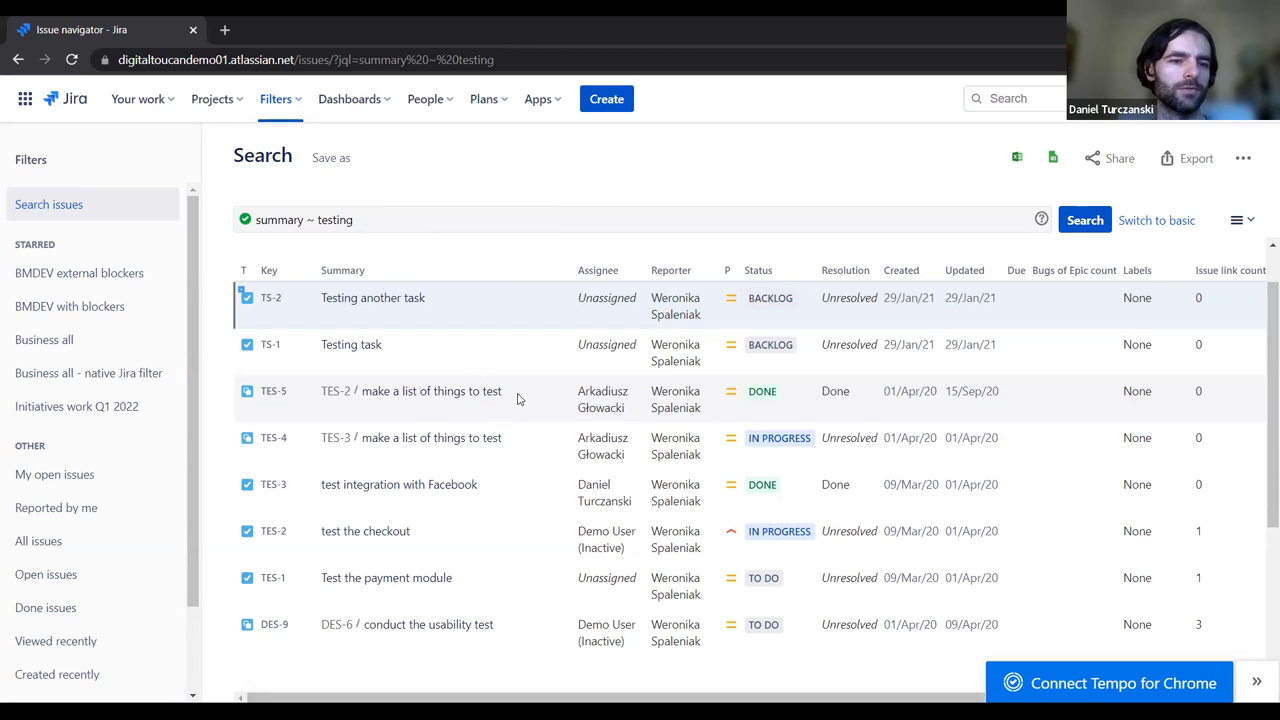
Open JQL Search Extensions and run the extended search query issue in exactTextMatchCaseInsensitive("testing").
click(541, 101)
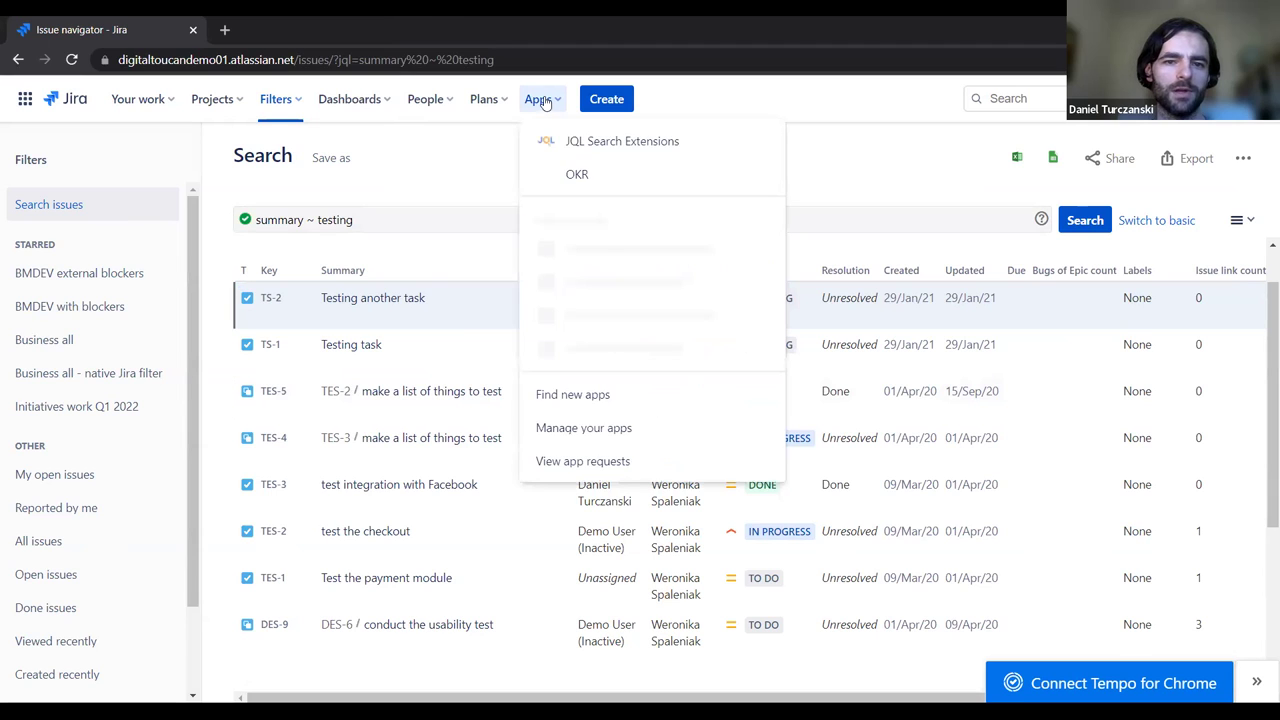
click(605, 143)
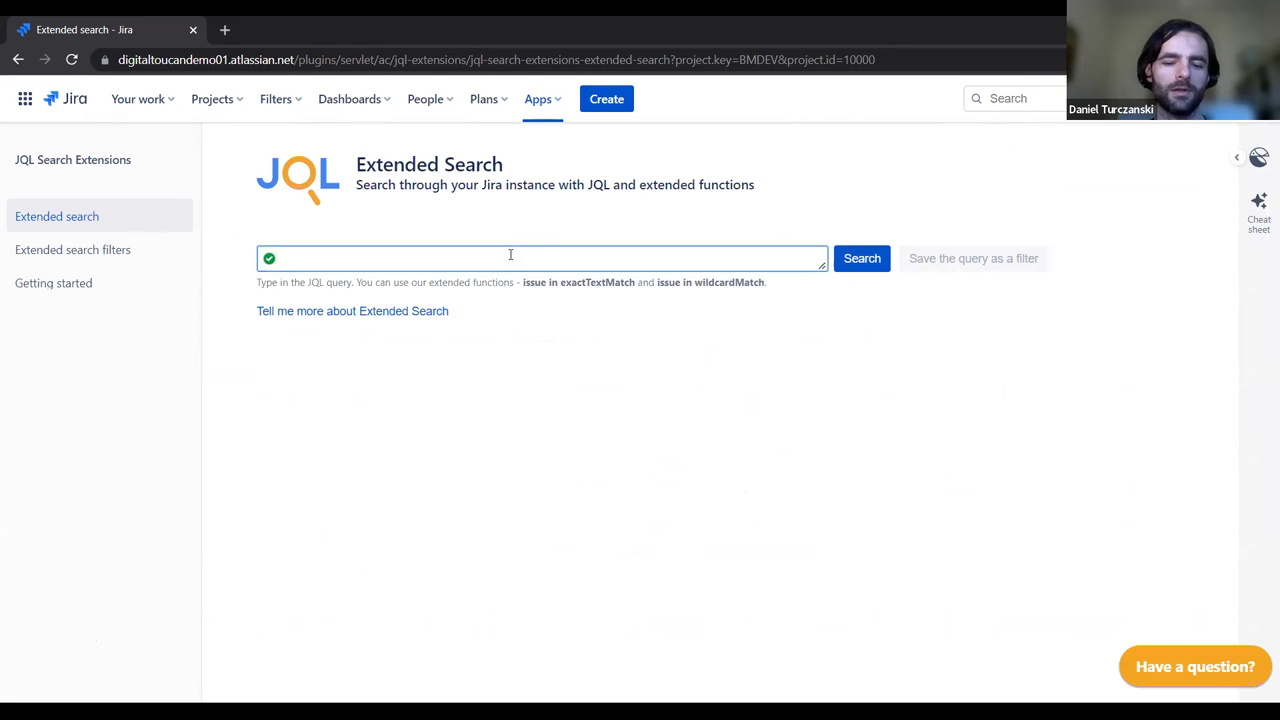
text(issue in exac)
key(Down)
key(Down)
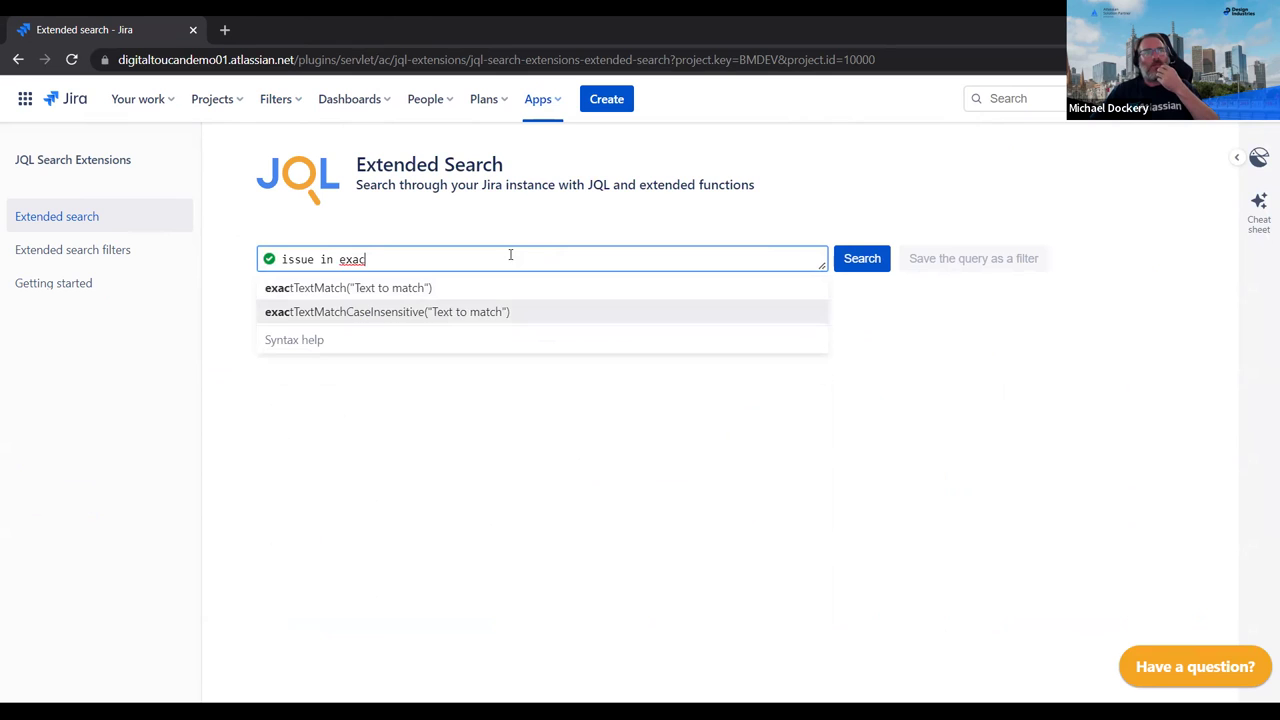
key(Return)
key(Left)
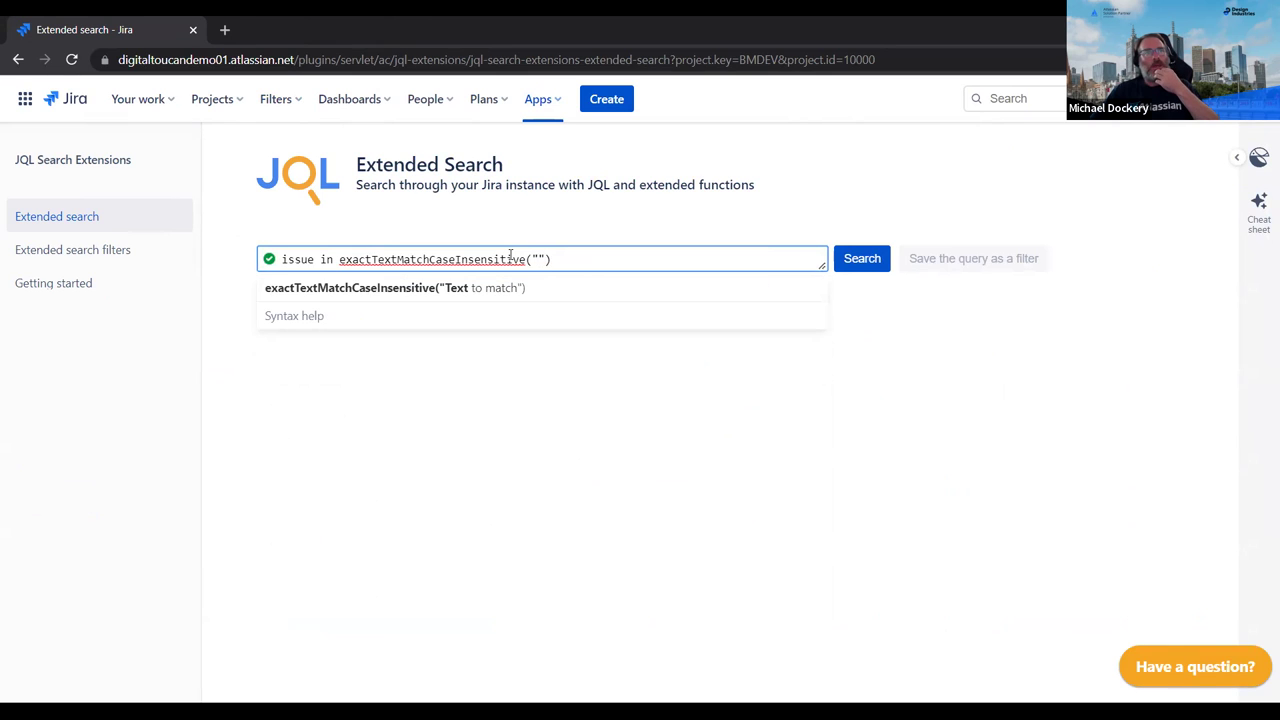
text(testing)
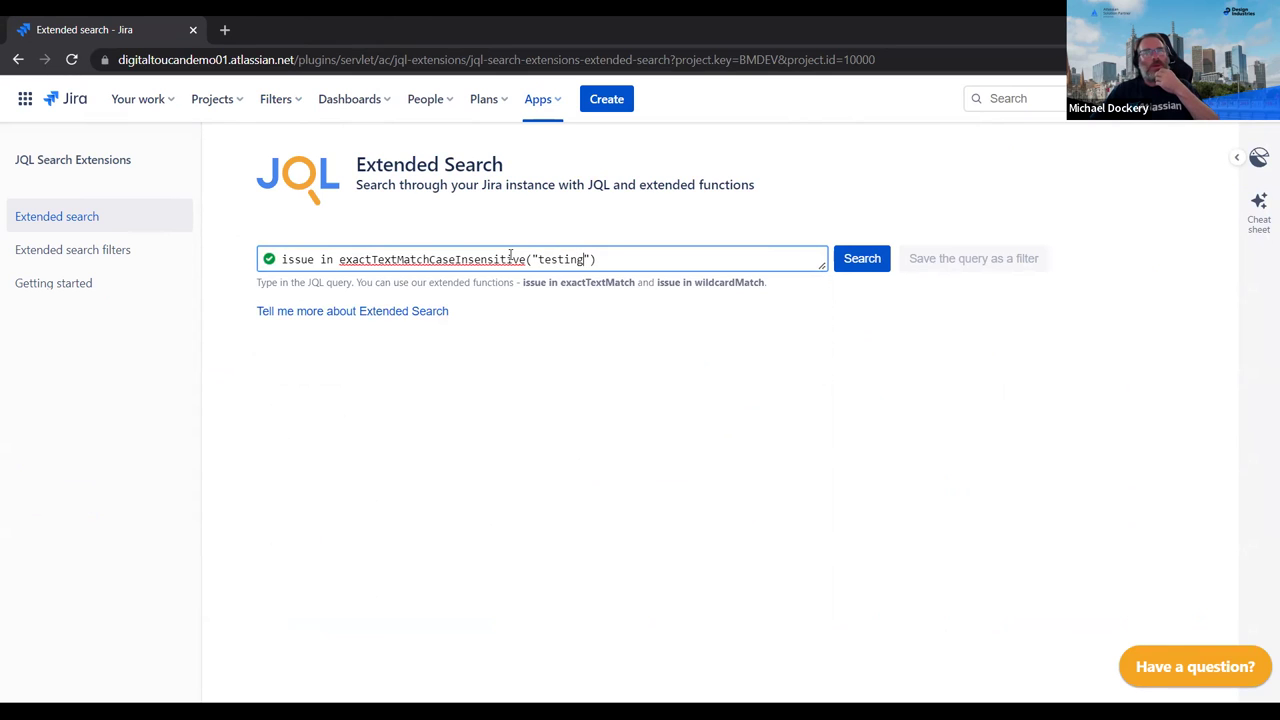
key(Return)
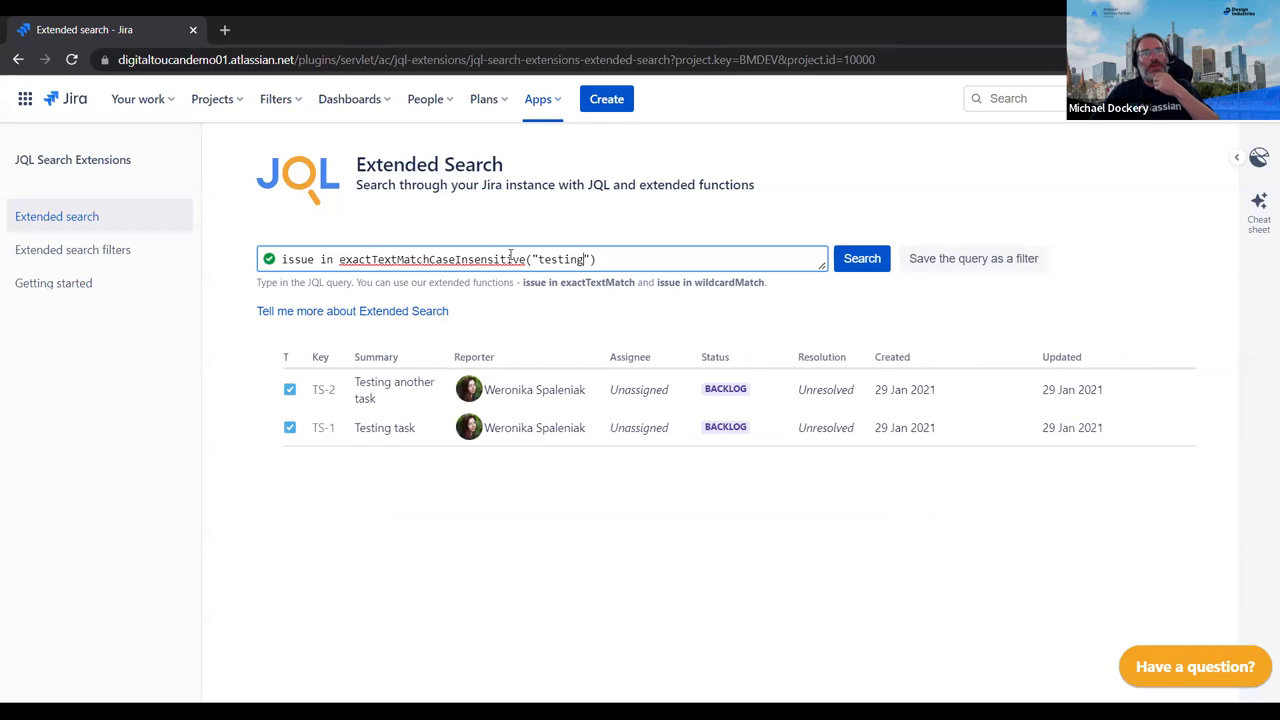
click(540, 337)
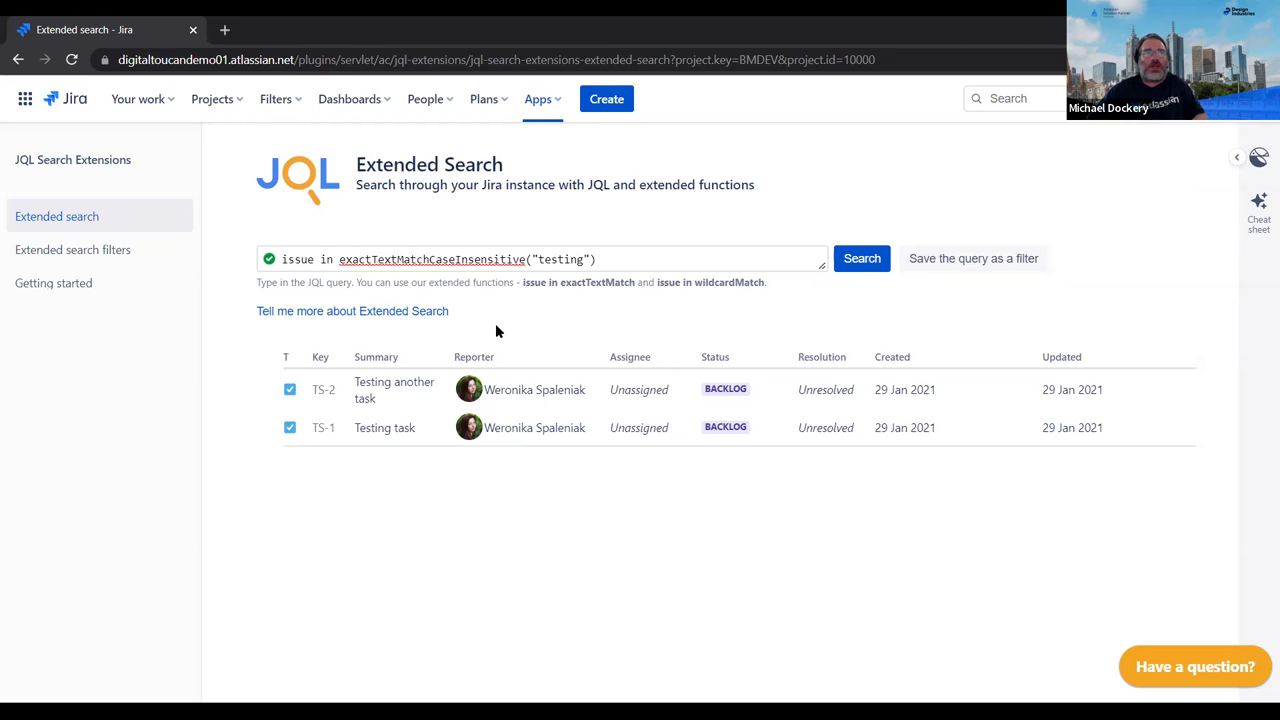
Open the Business dashboard, and examine the component condition of the "Business all - native Jira filter" in a new tab.
click(361, 95)
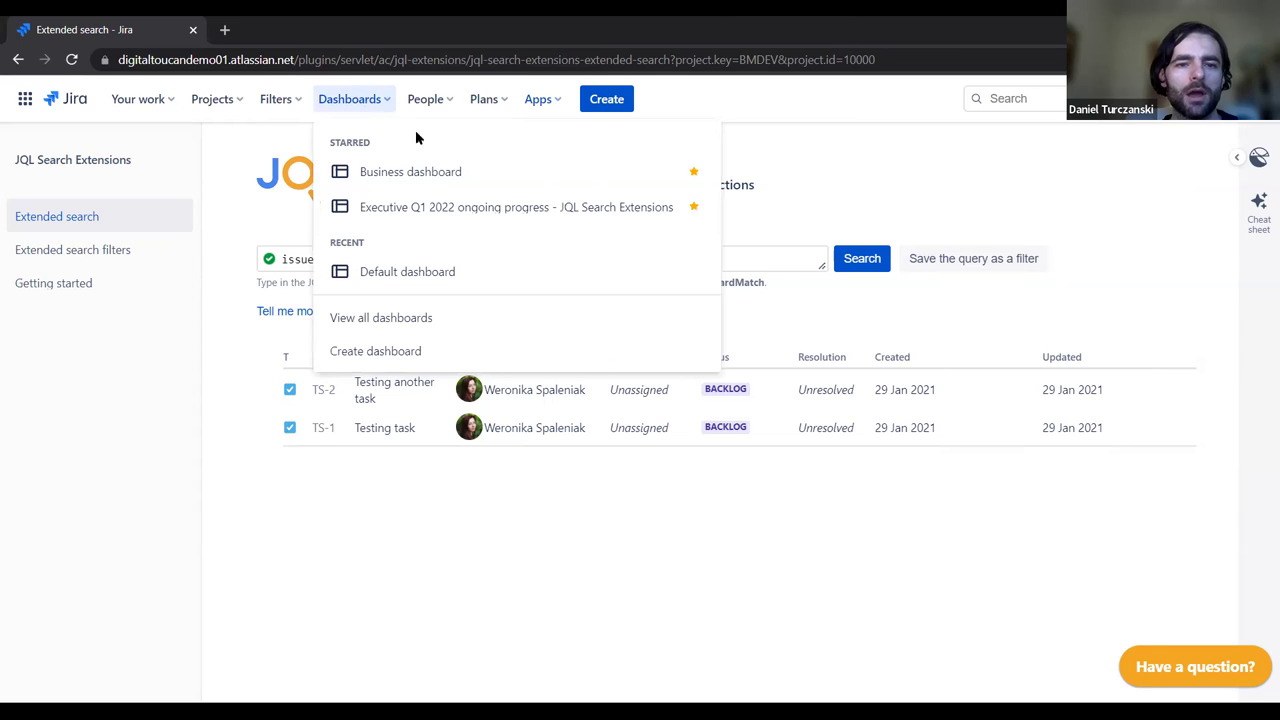
click(453, 173)
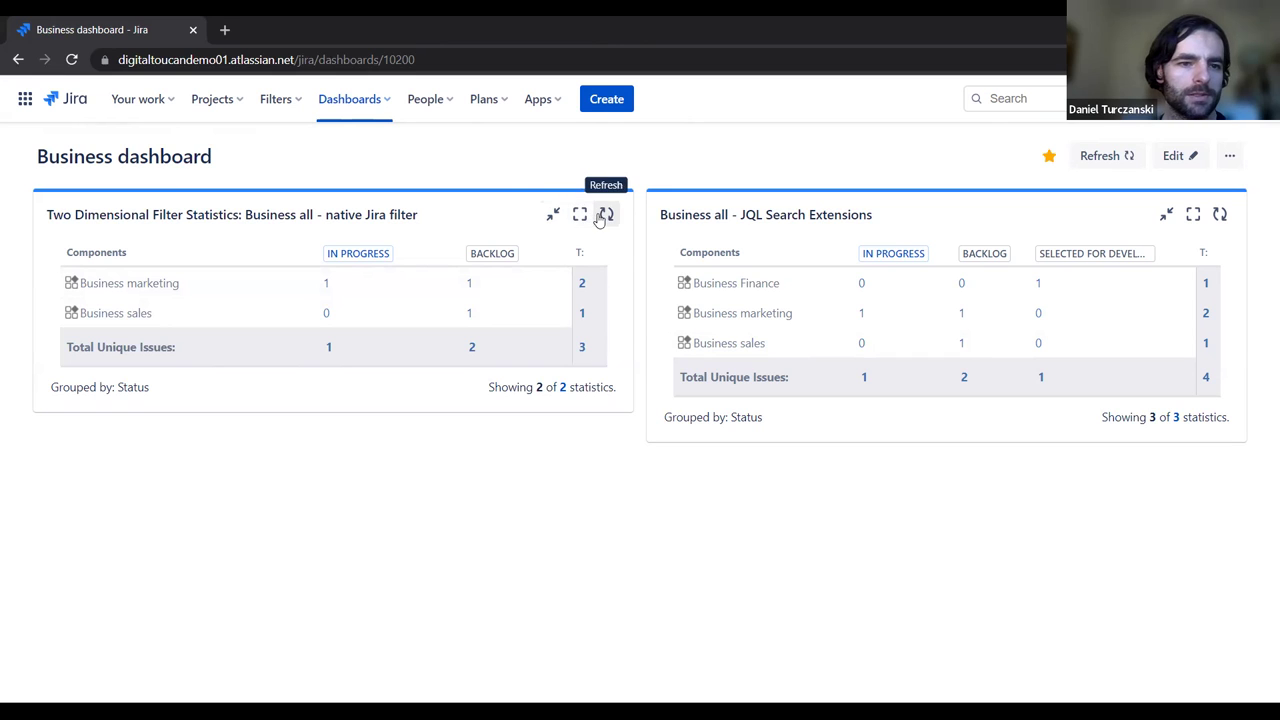
click(268, 106)
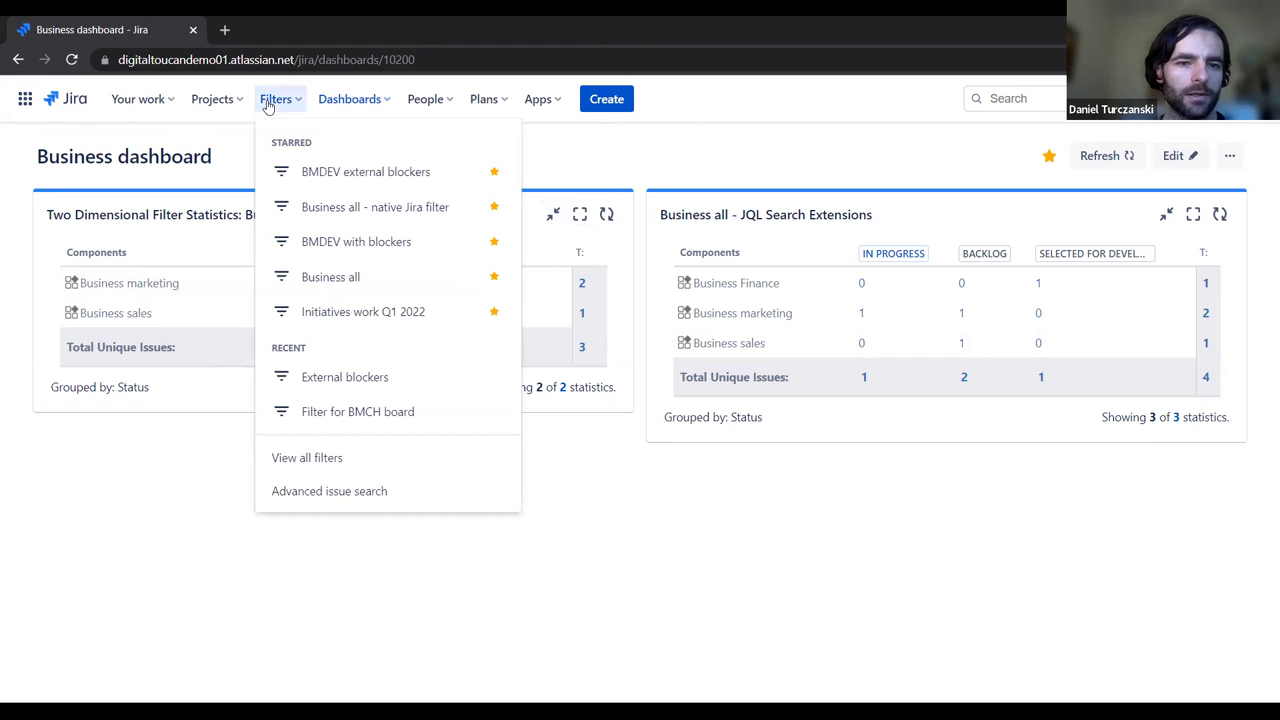
middle_click(337, 218)
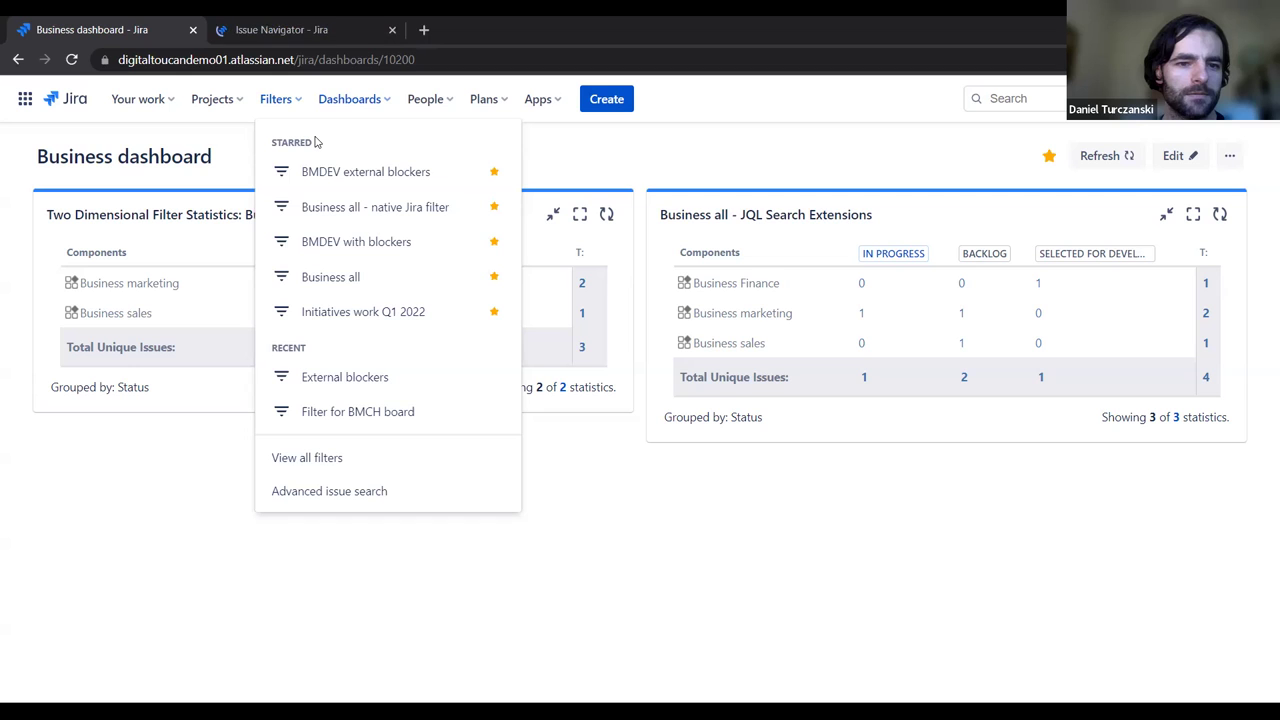
click(316, 42)
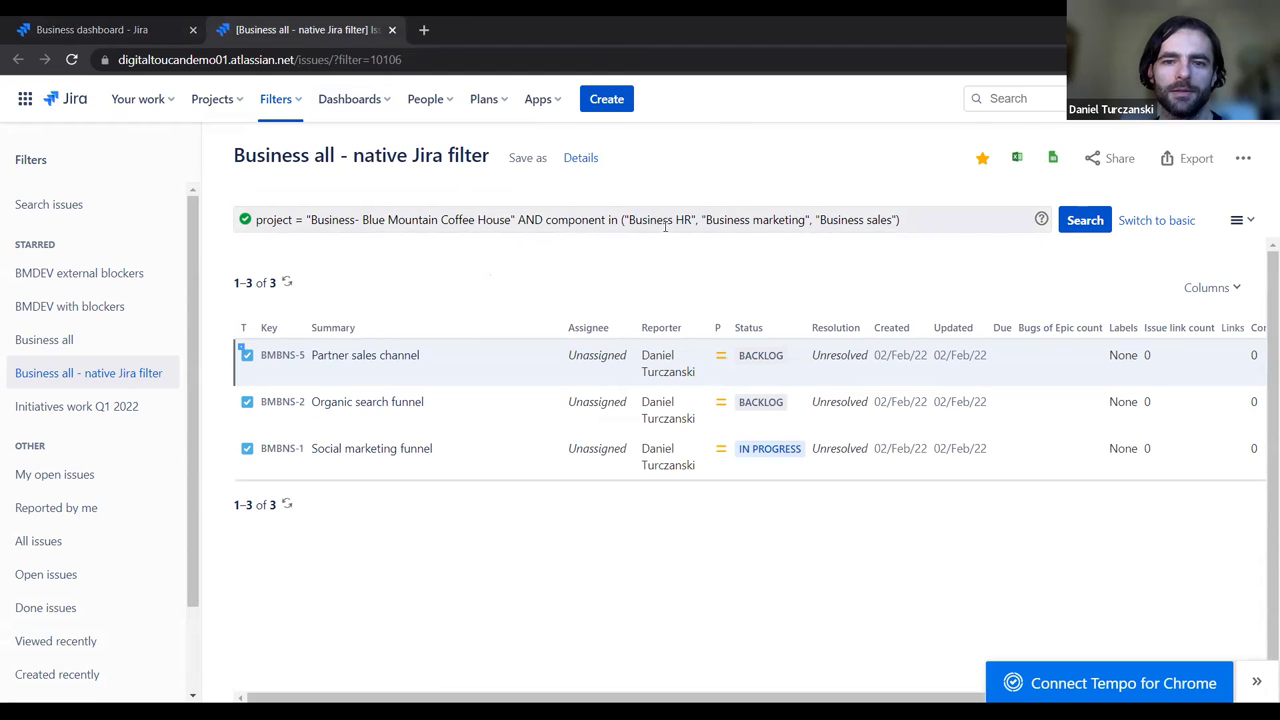
drag(623, 220, 896, 226)
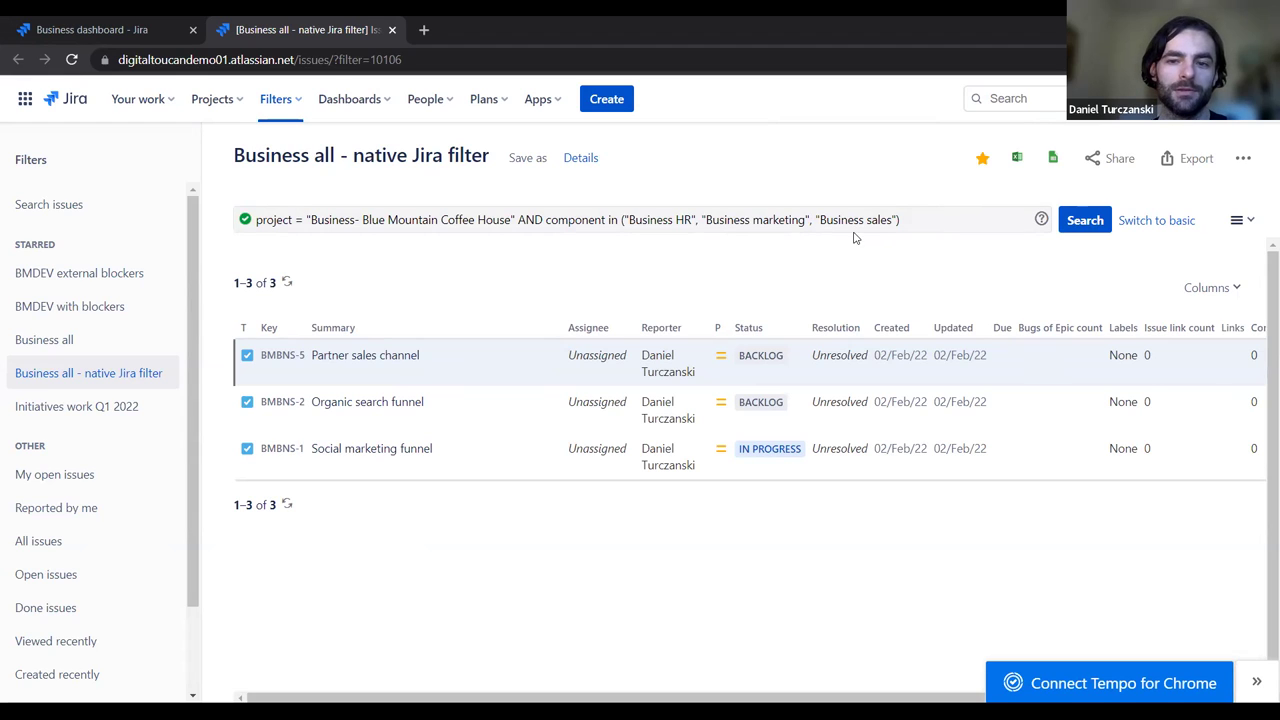
click(896, 220)
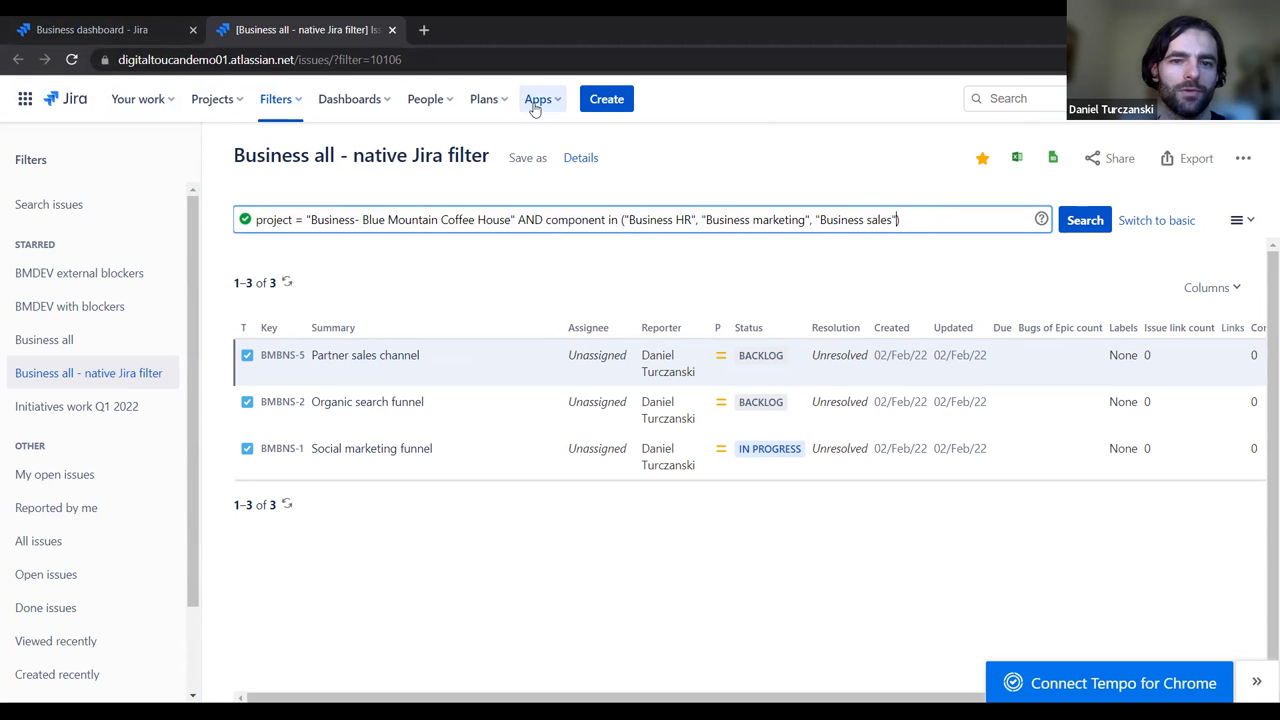
Return to the Business dashboard tab and open JQL Search Extensions from there in a new tab.
click(80, 28)
click(760, 180)
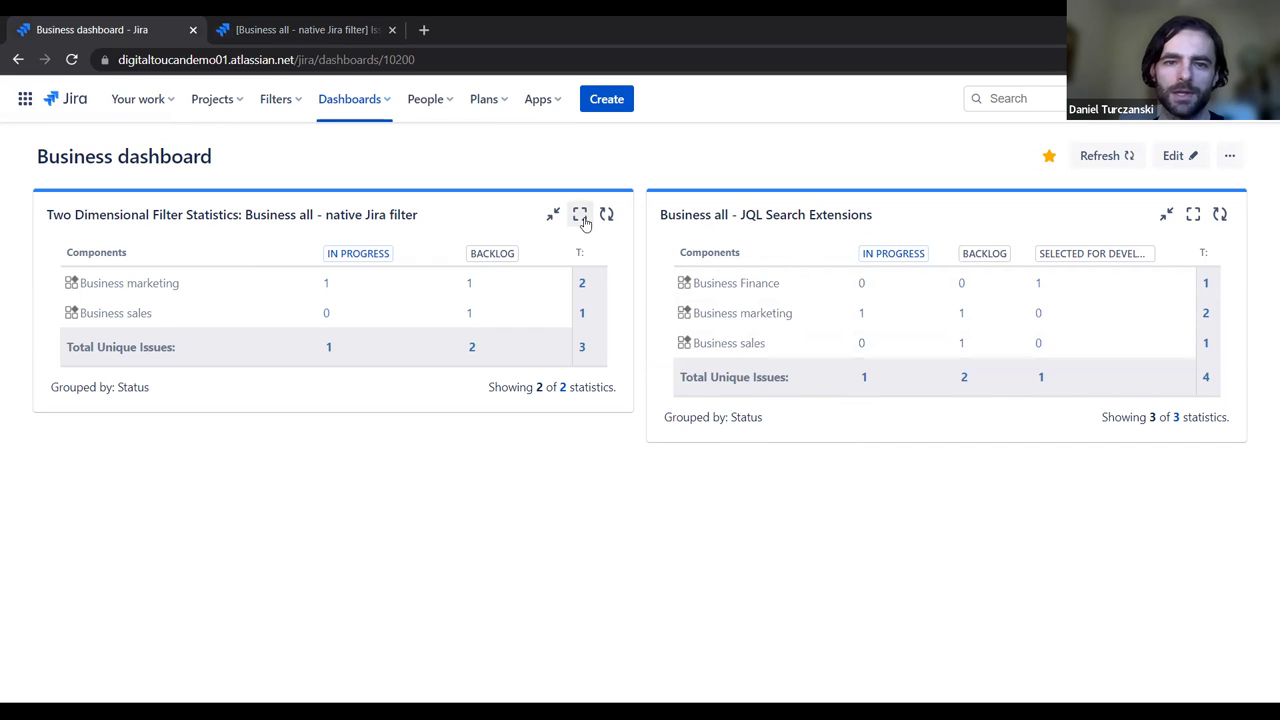
click(538, 102)
middle_click(573, 143)
key(ctrl+3)
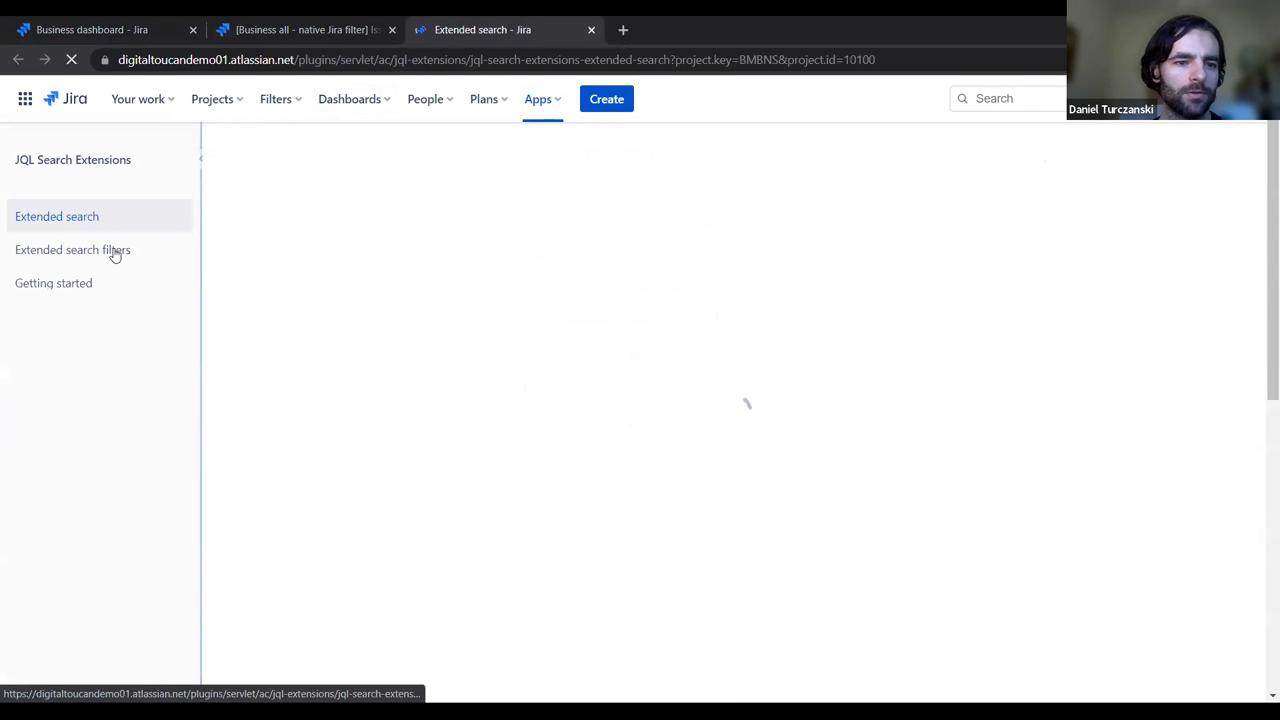
Open the query of the saved extended search filter "Business all" for editing.
click(115, 252)
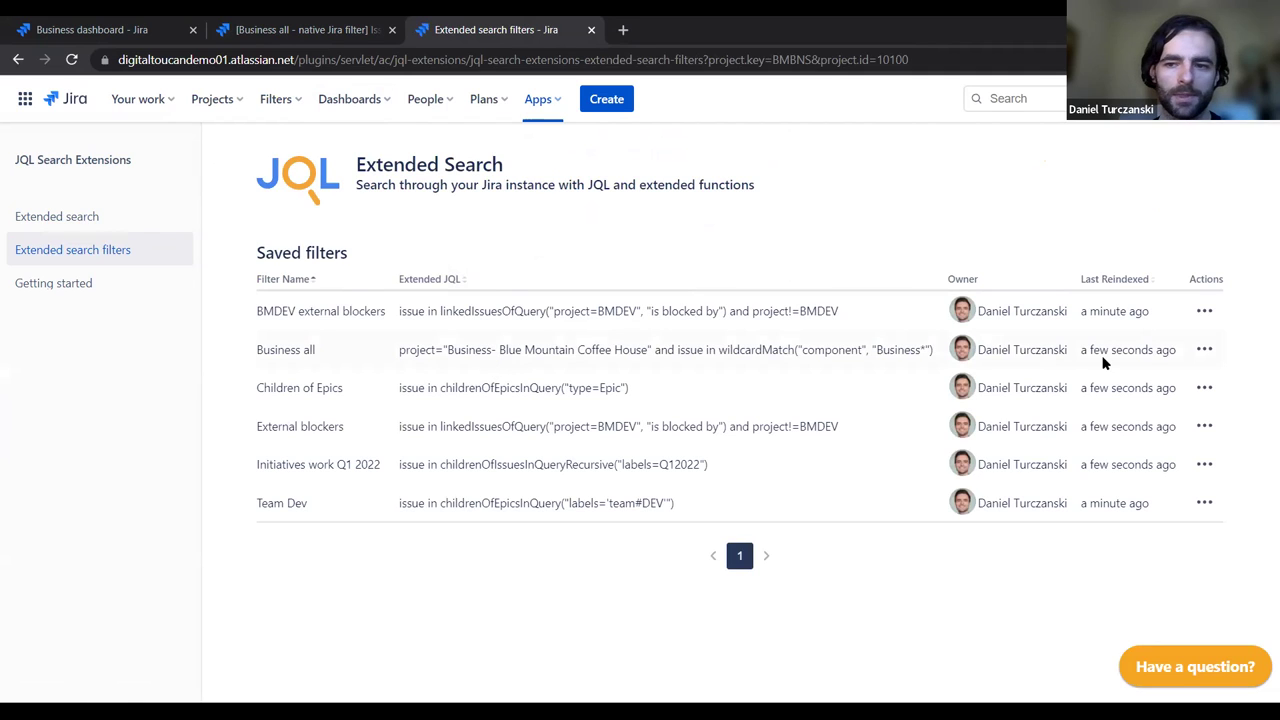
click(1204, 352)
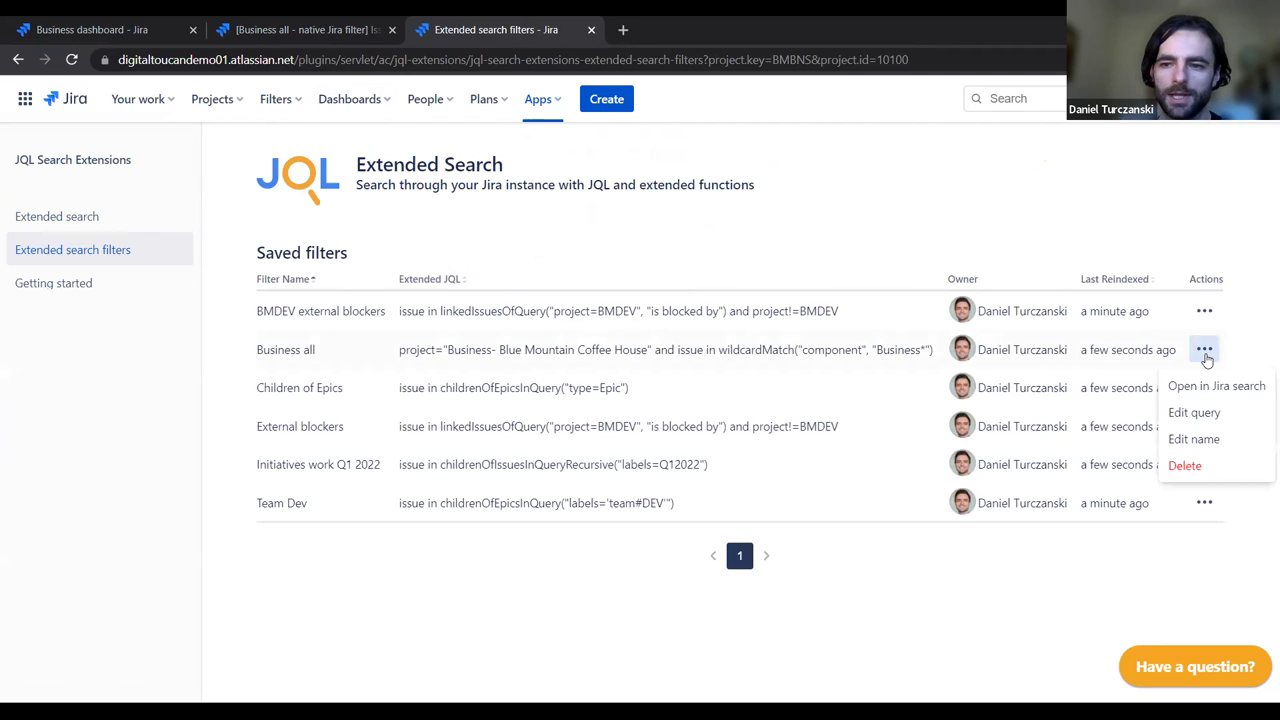
click(1206, 413)
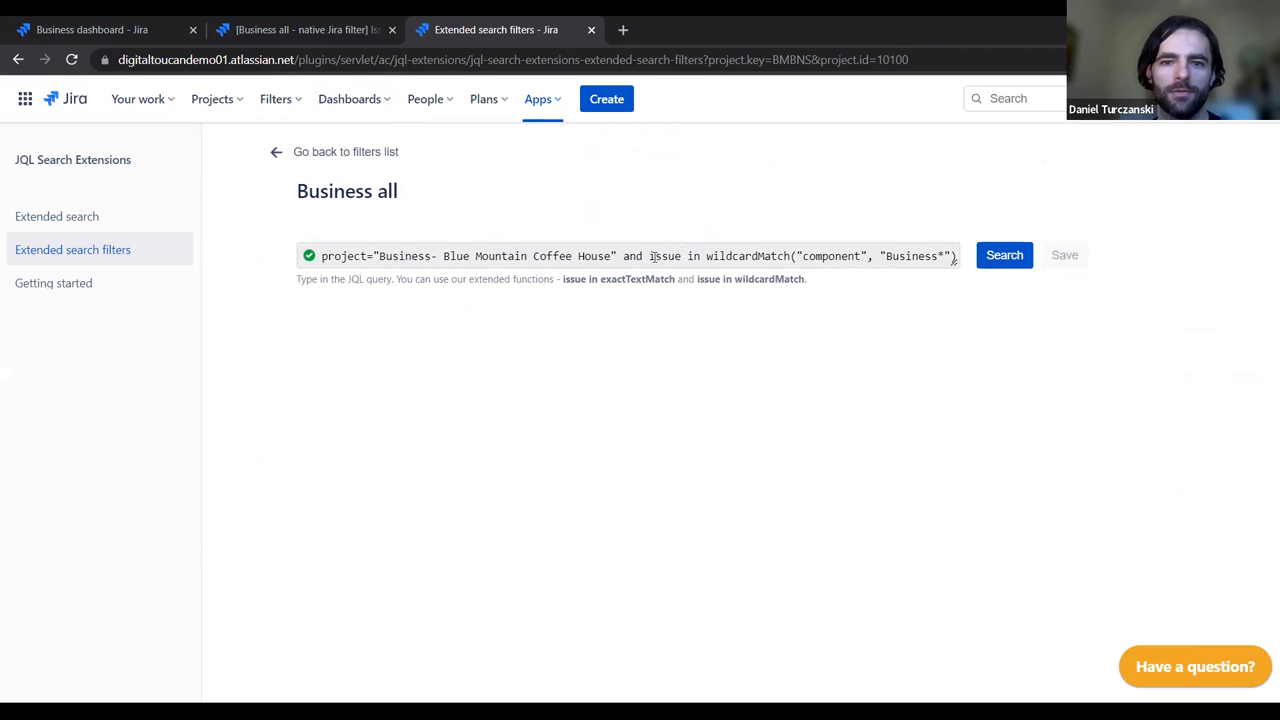
Examine the wildcardMatch condition on the component field in the "Business all" query and run the search.
drag(651, 256, 983, 245)
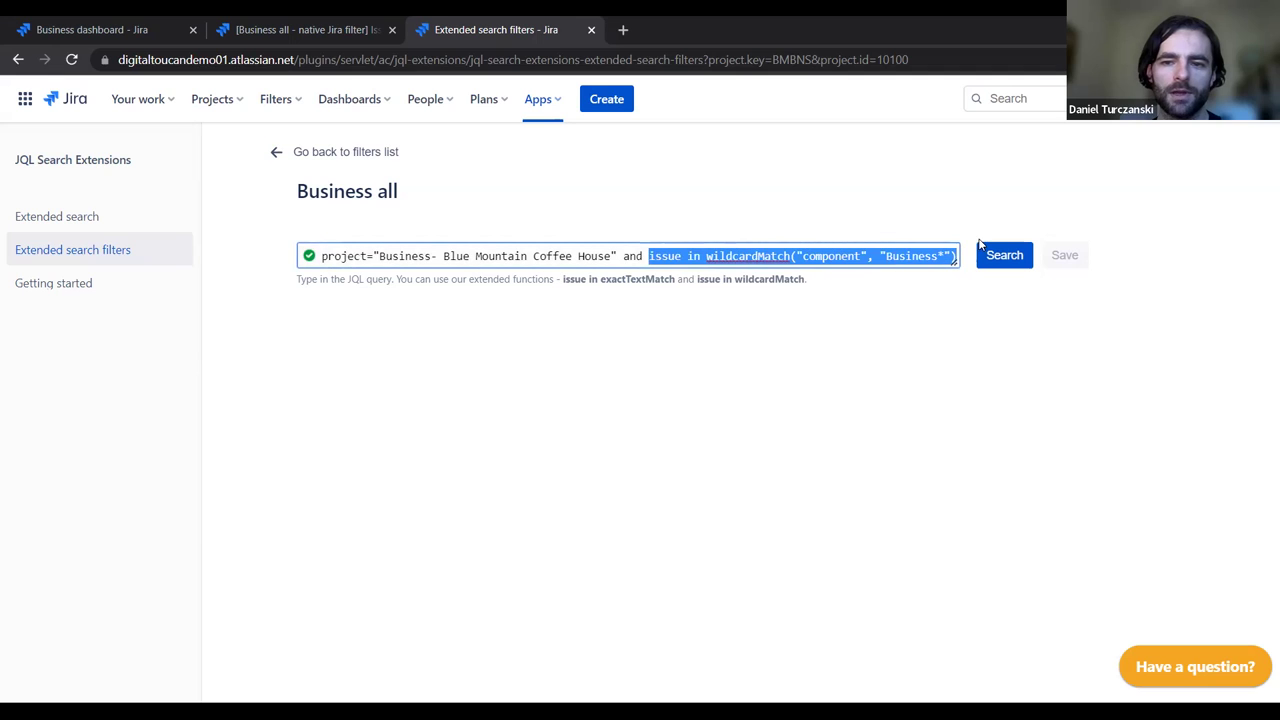
click(760, 257)
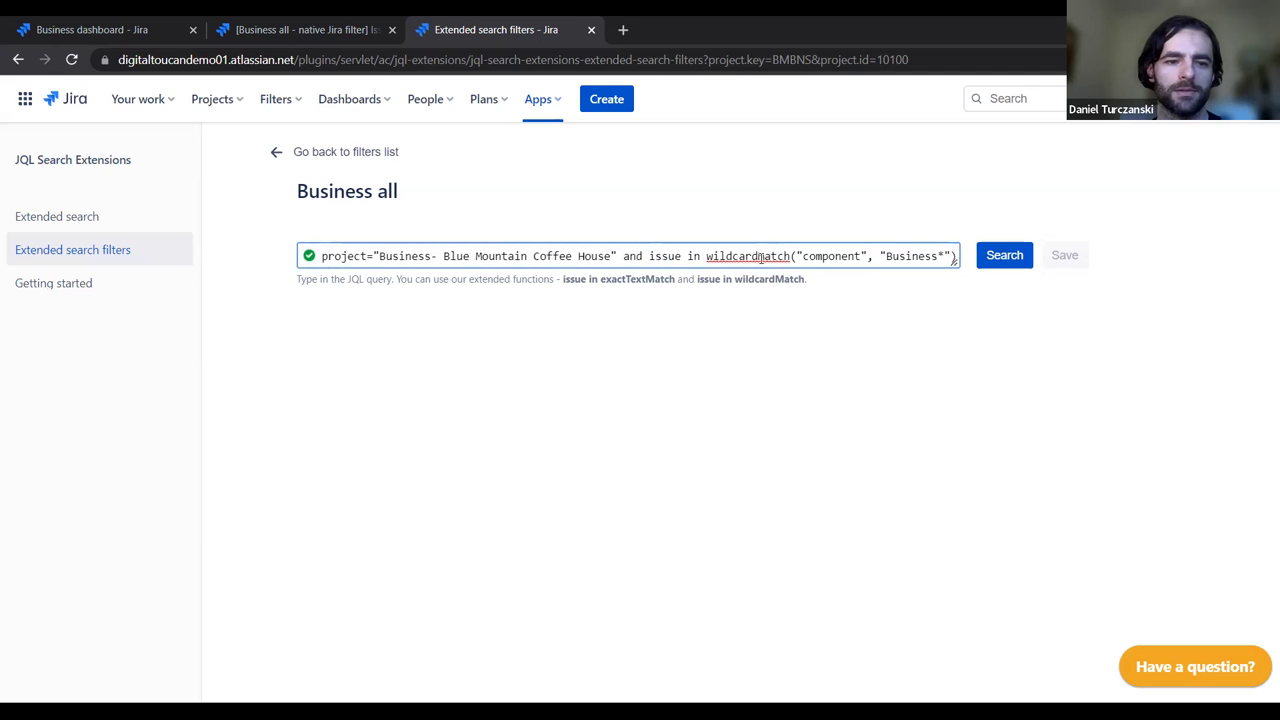
click(848, 257)
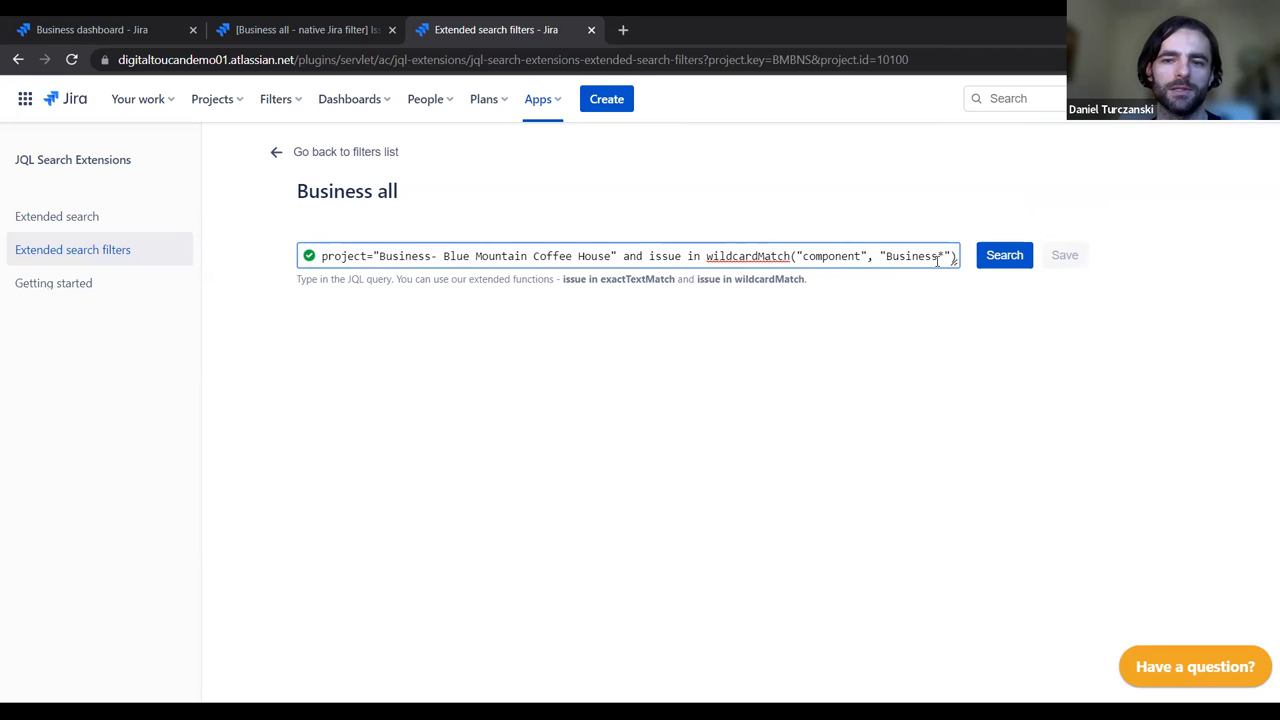
click(986, 262)
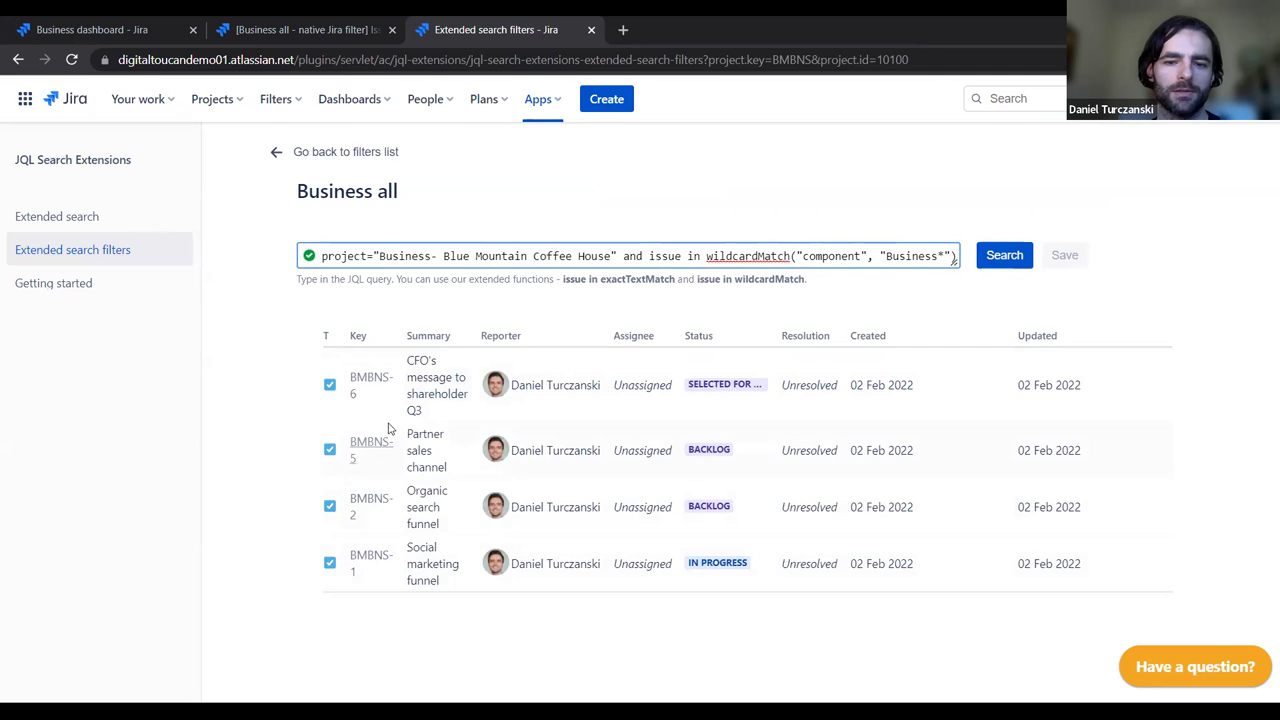
click(276, 235)
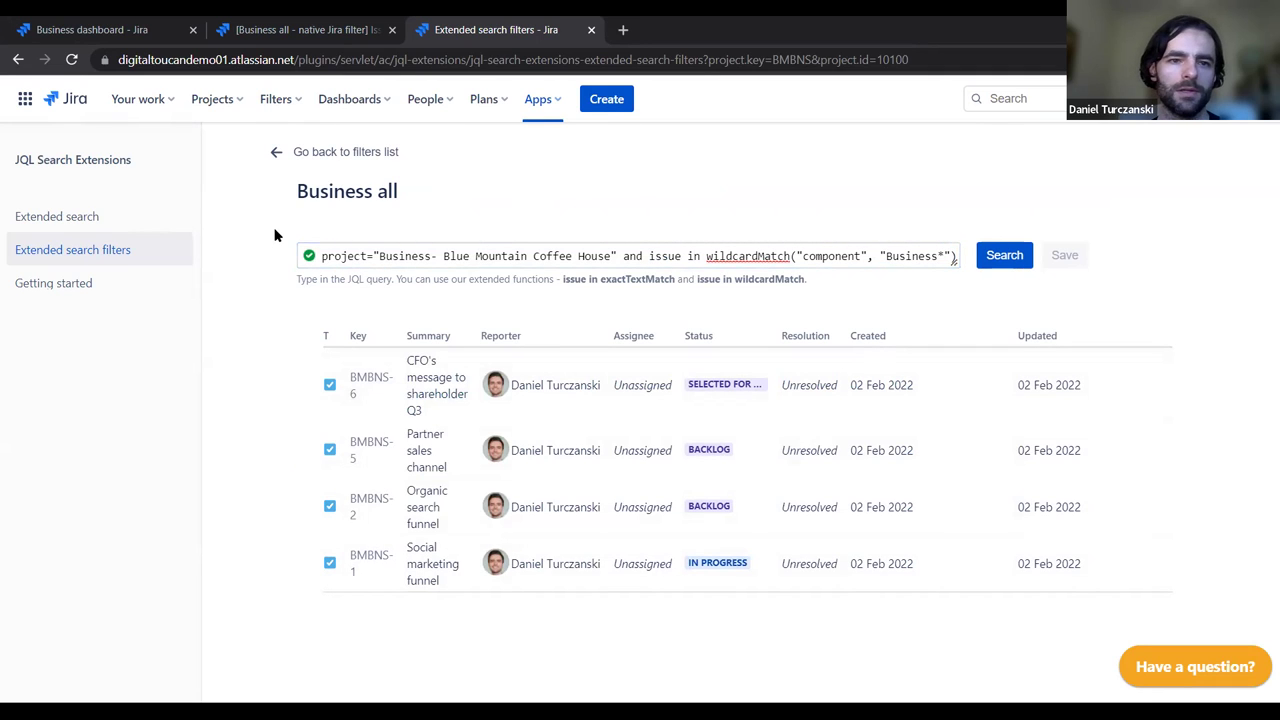
Compare the component list in the "Business all - native Jira filter" tab with the "Business*" pattern in the extended filter.
click(86, 30)
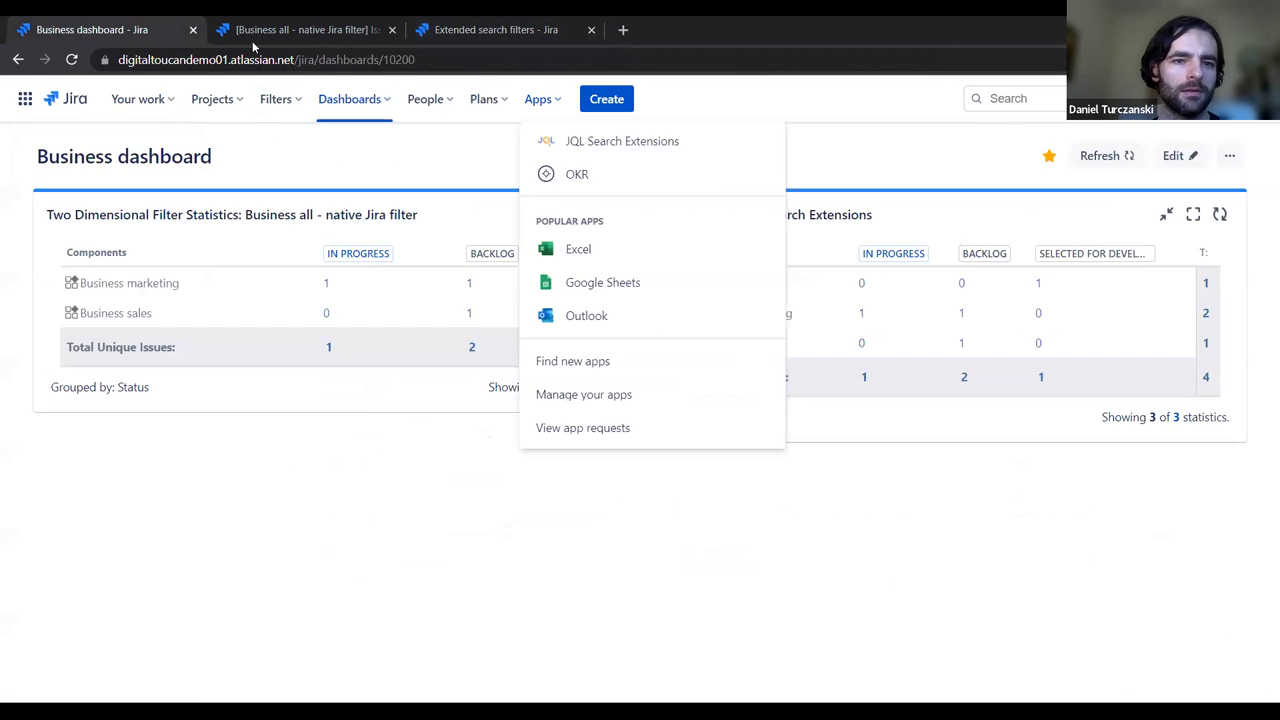
click(341, 43)
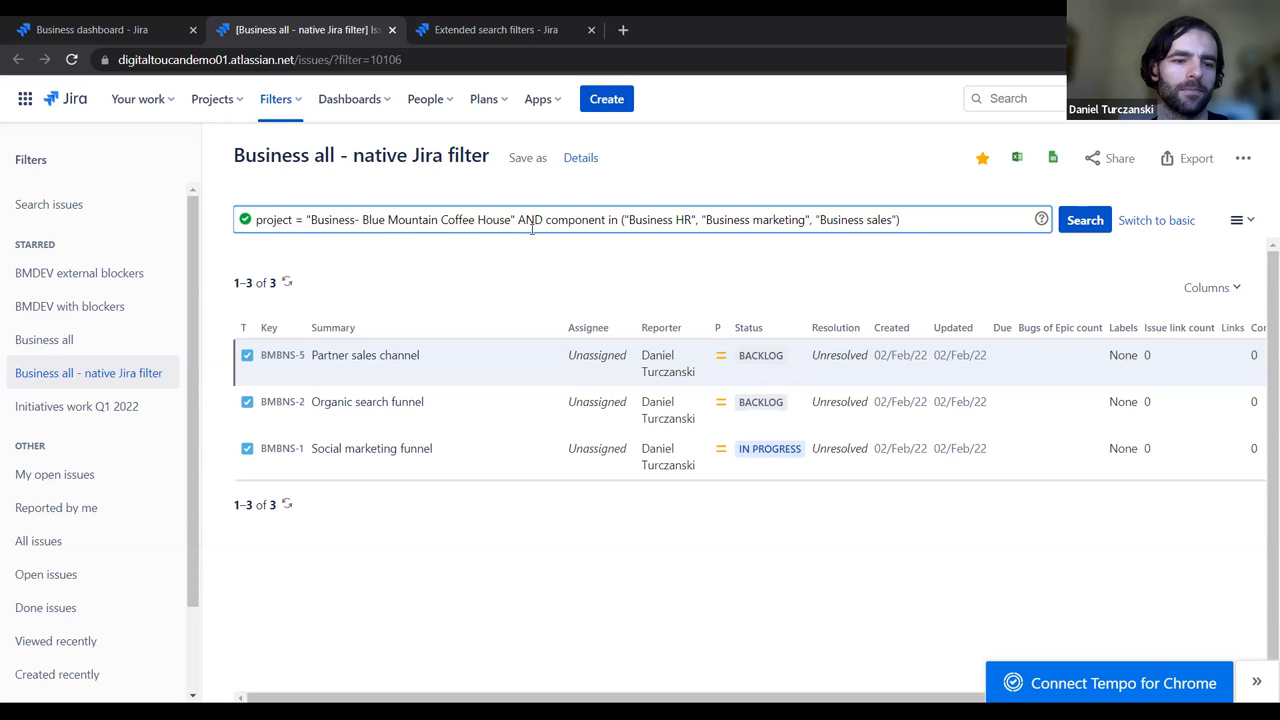
click(433, 44)
click(926, 256)
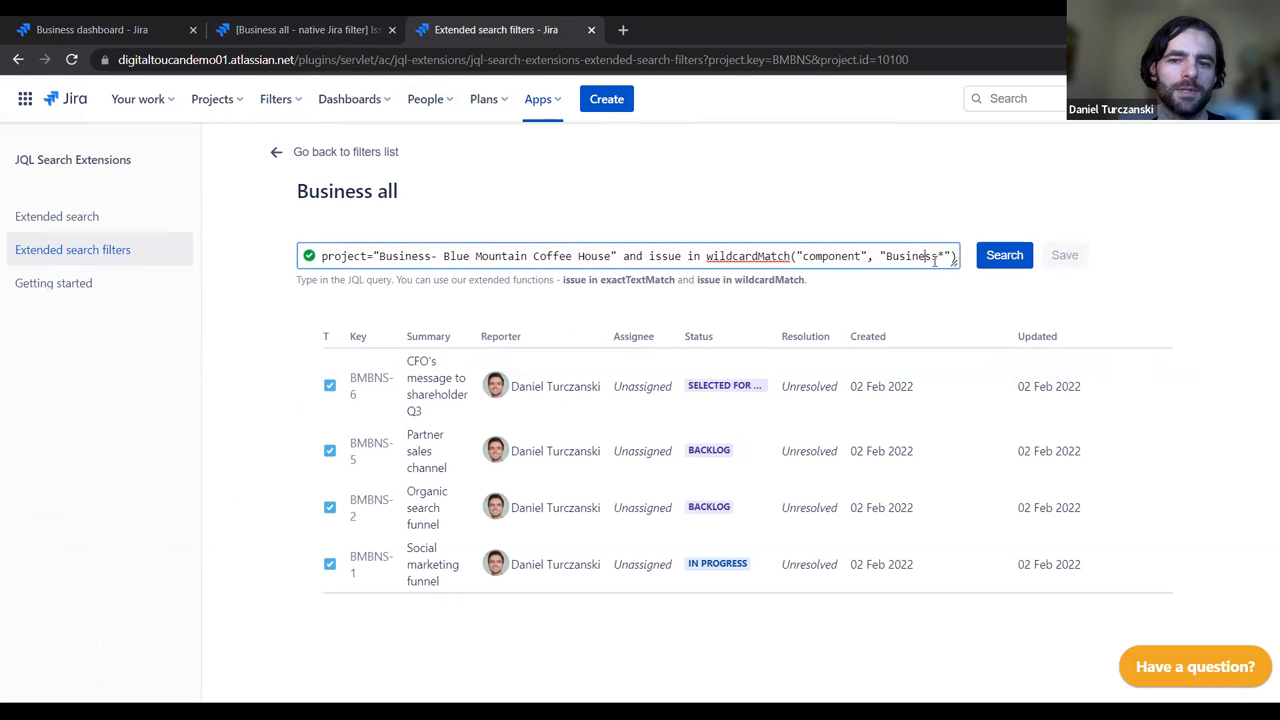
drag(945, 256, 886, 256)
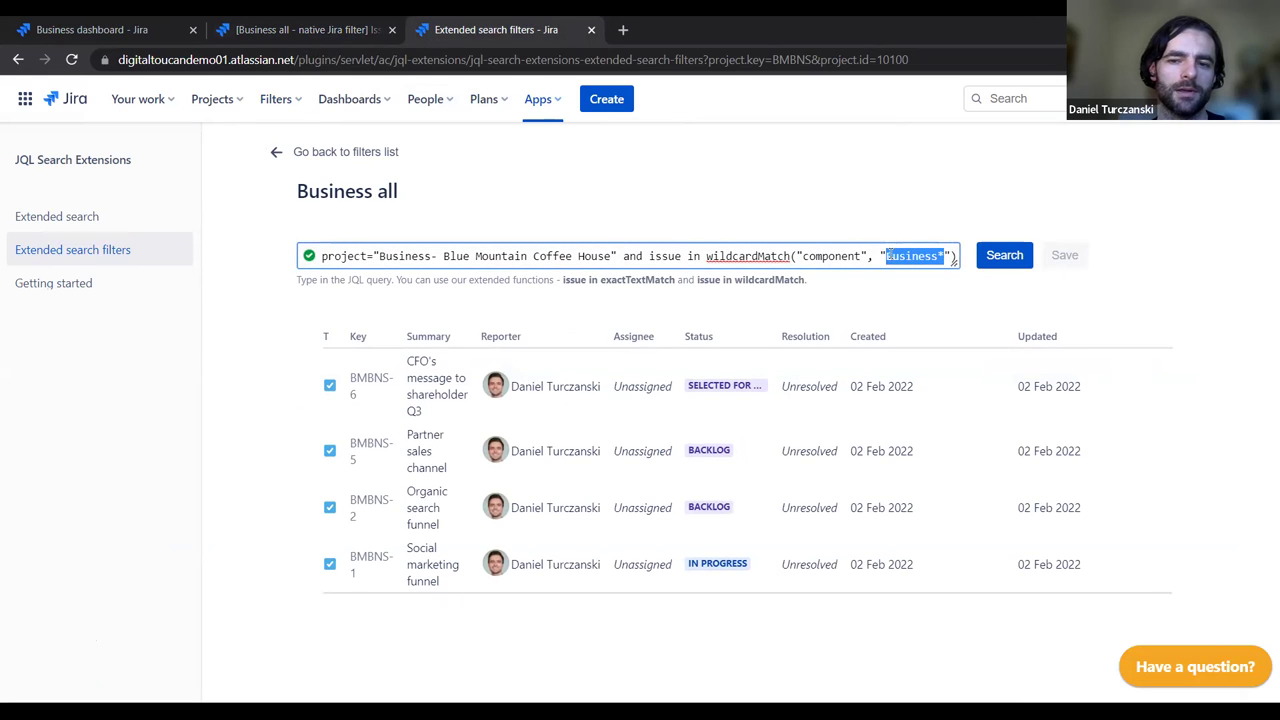
click(895, 257)
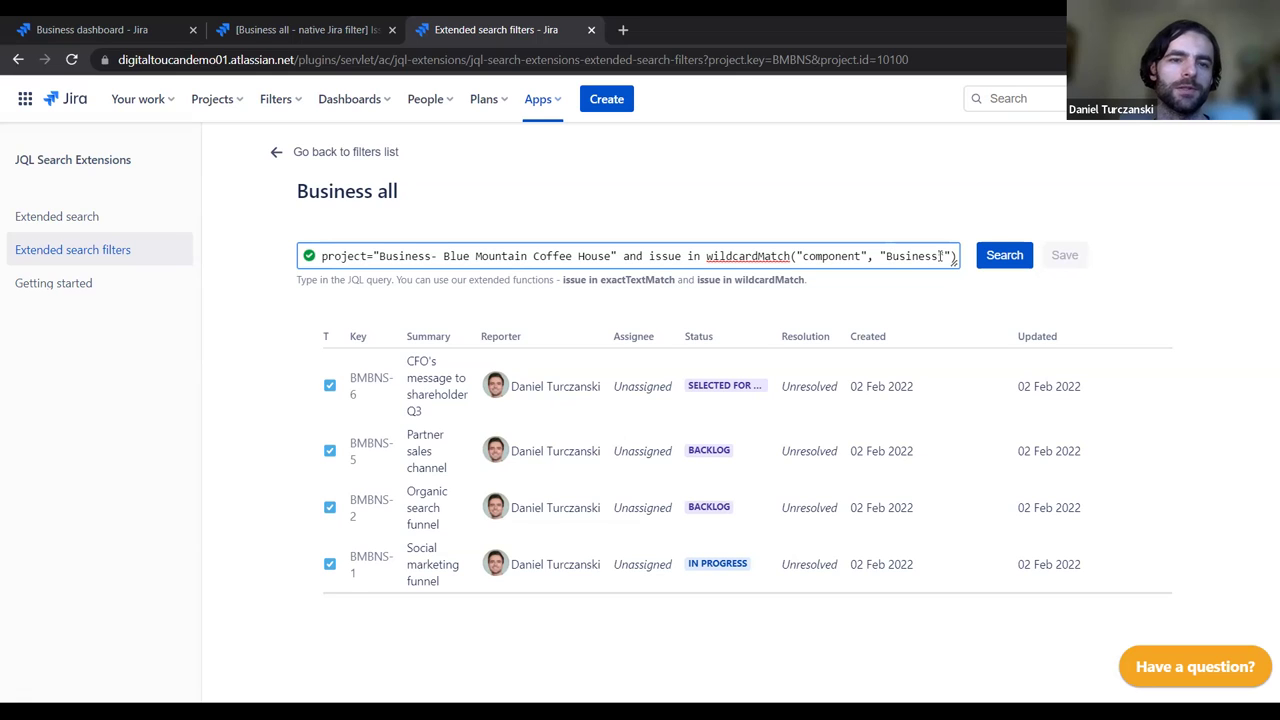
click(645, 203)
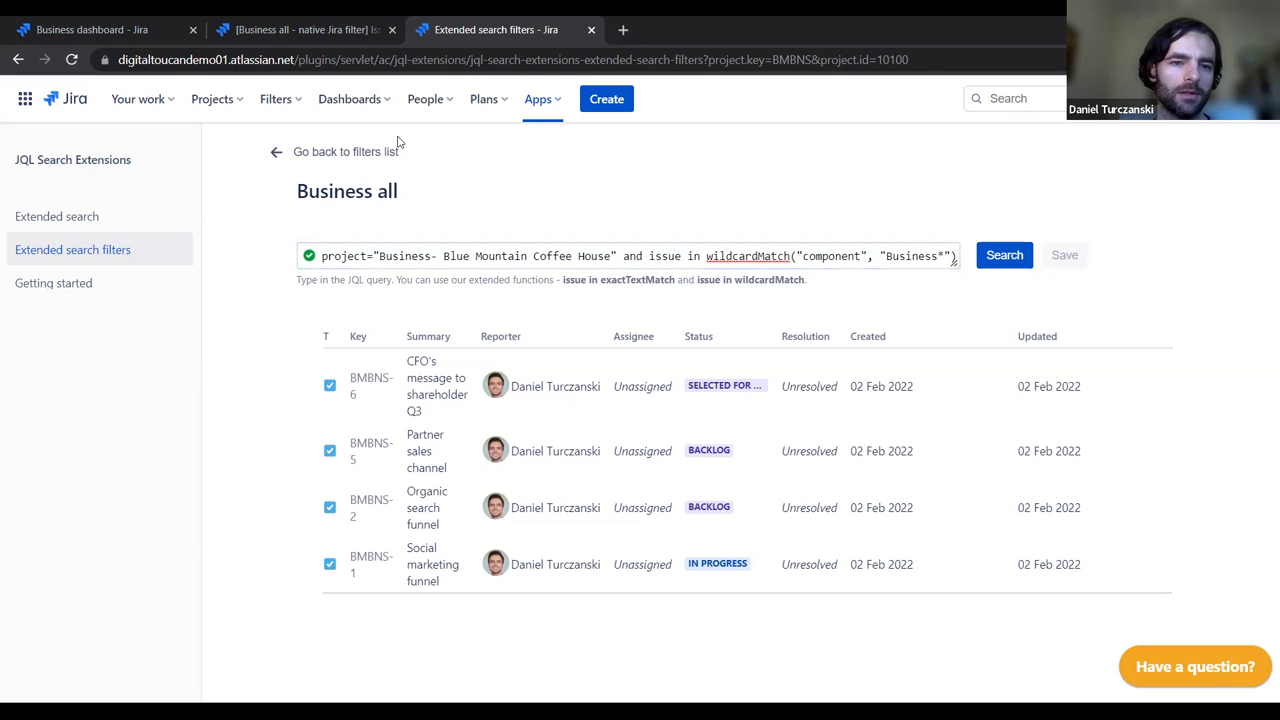
In the Business dashboard tab, switch to the "Executive Q1 2022 ongoing progress - JQL Search Extensions" dashboard and view its initiatives progress chart.
click(94, 31)
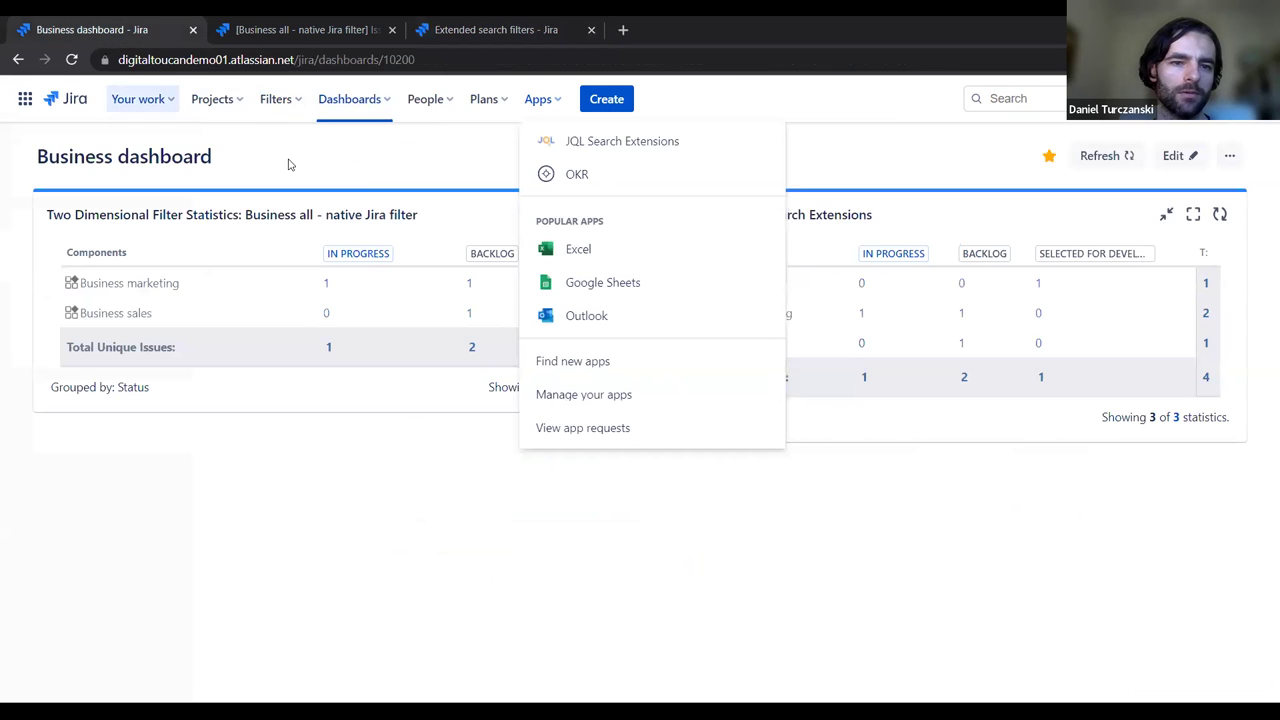
click(366, 108)
click(447, 206)
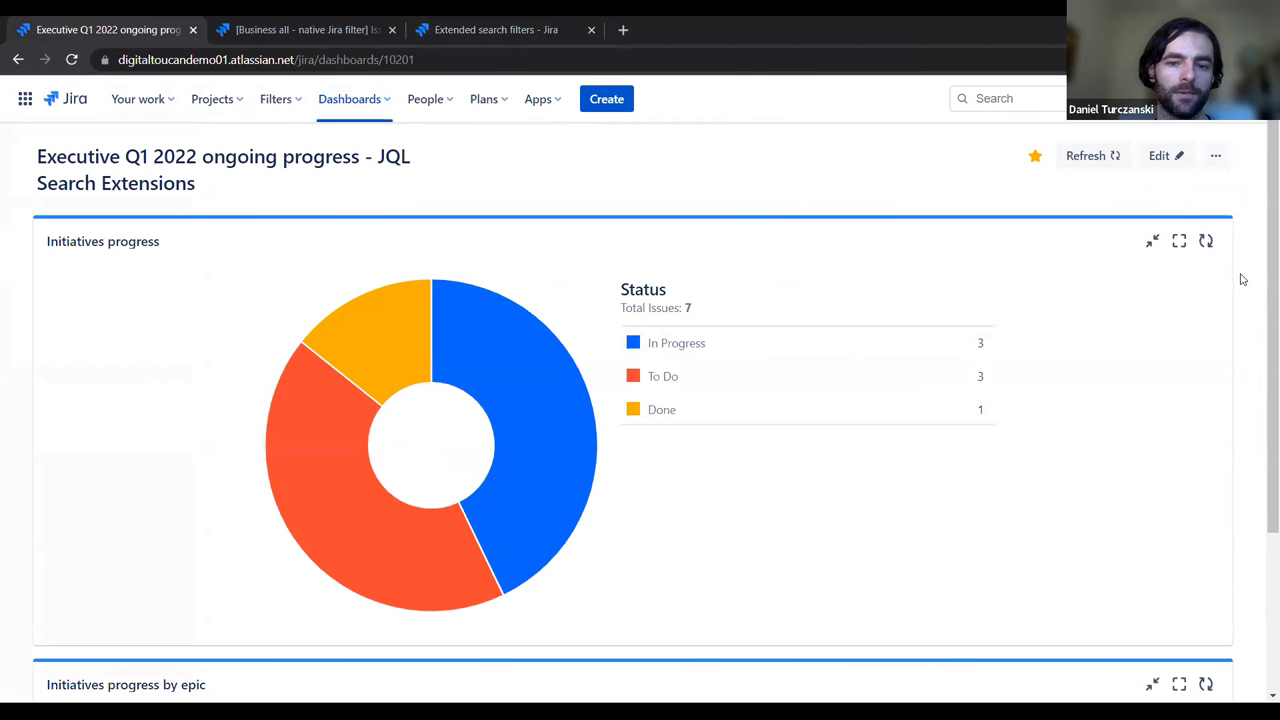
drag(1270, 244, 1248, 279)
scroll(816, 300, up, 1)
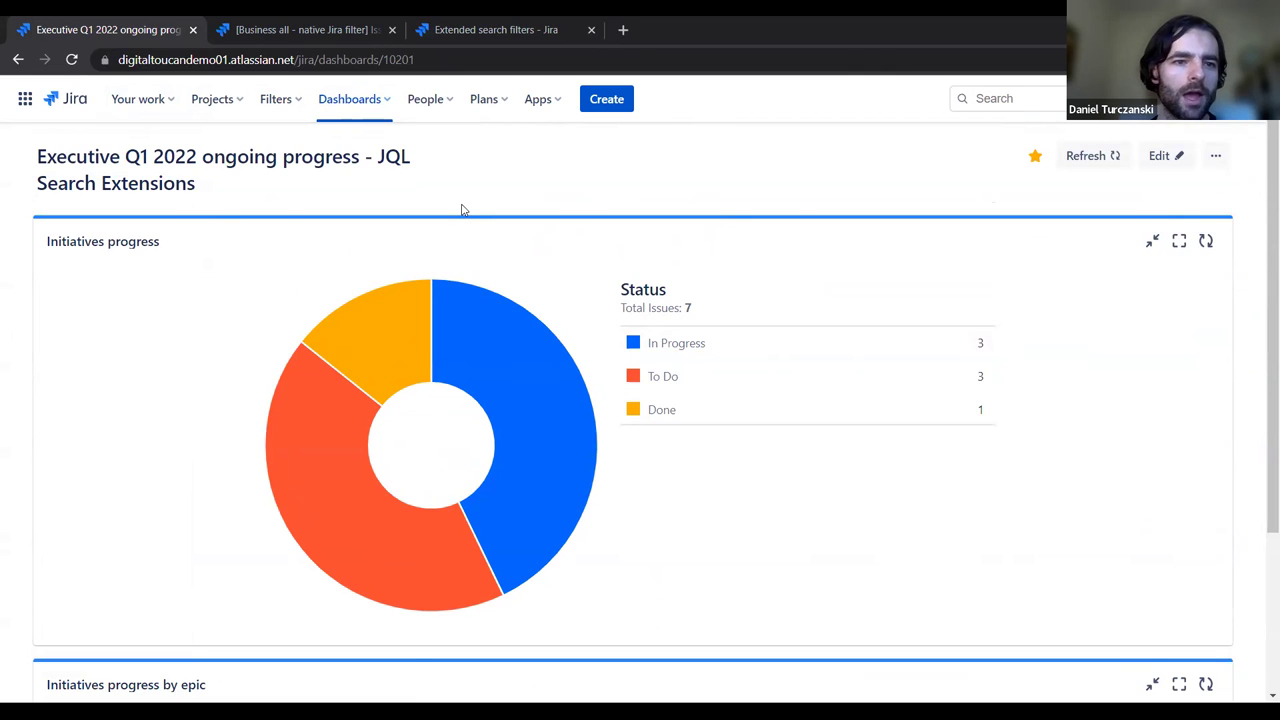
Return to the saved extended search filters and open the query of "Initiatives work Q1 2022" for editing.
click(433, 43)
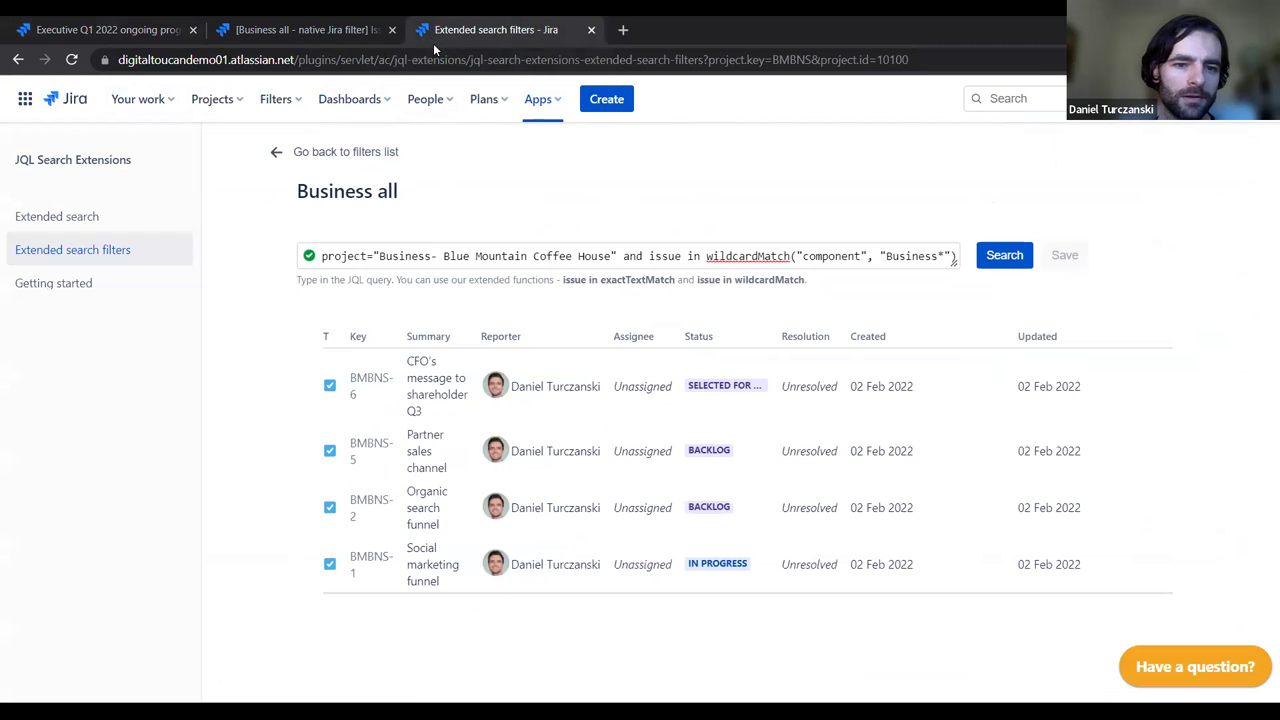
click(281, 151)
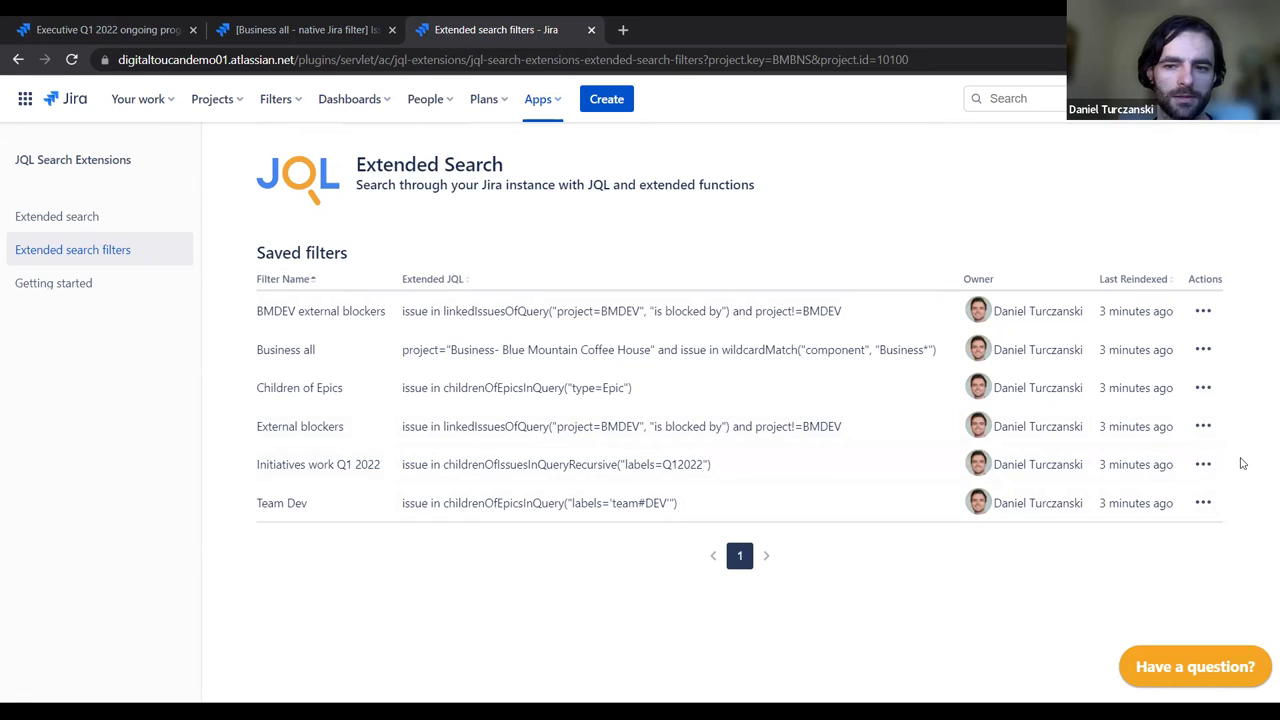
click(1205, 464)
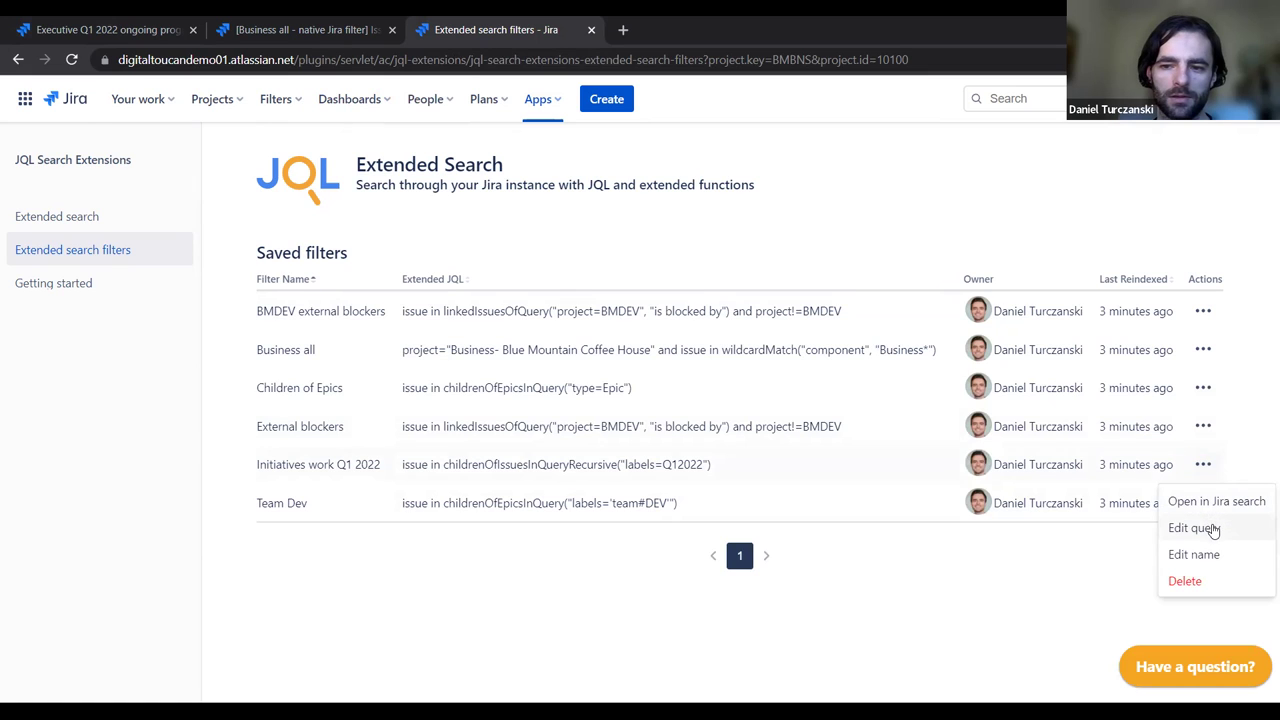
click(1213, 530)
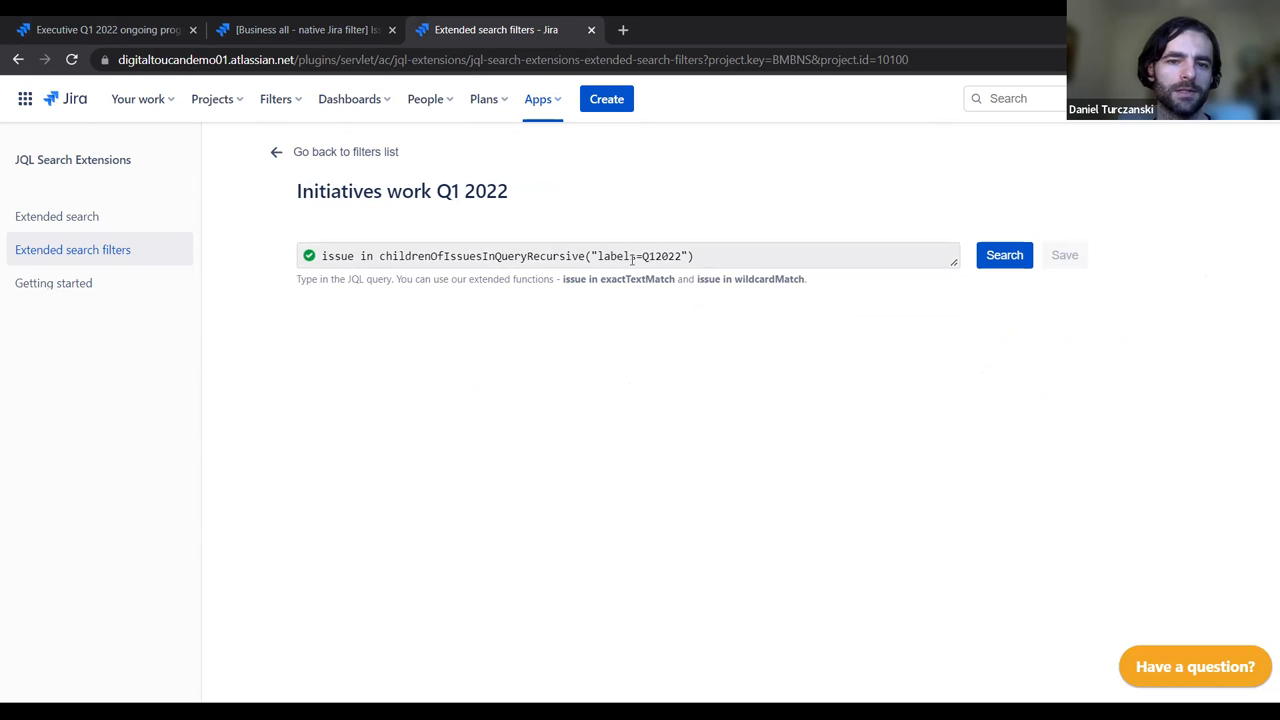
Examine the Q12022 label in the childrenOfIssuesInQueryRecursive query, run the search and look through the matching issues.
drag(643, 256, 685, 257)
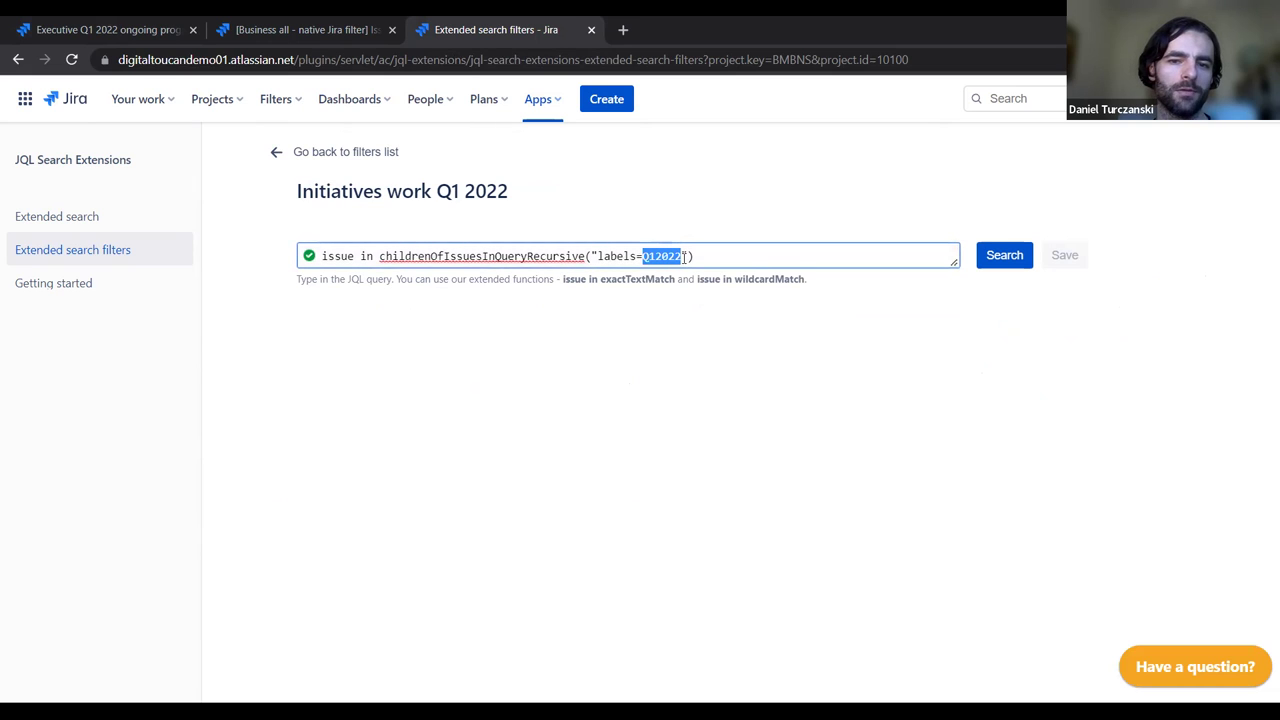
click(684, 257)
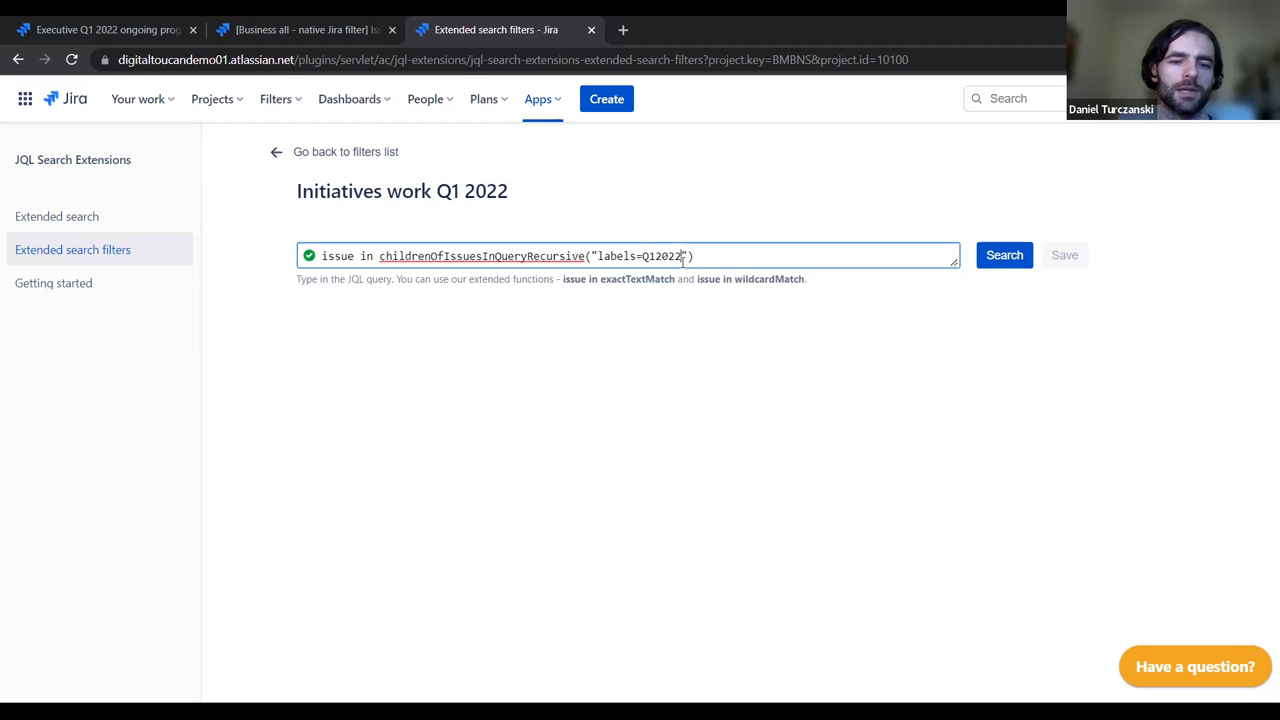
click(1004, 255)
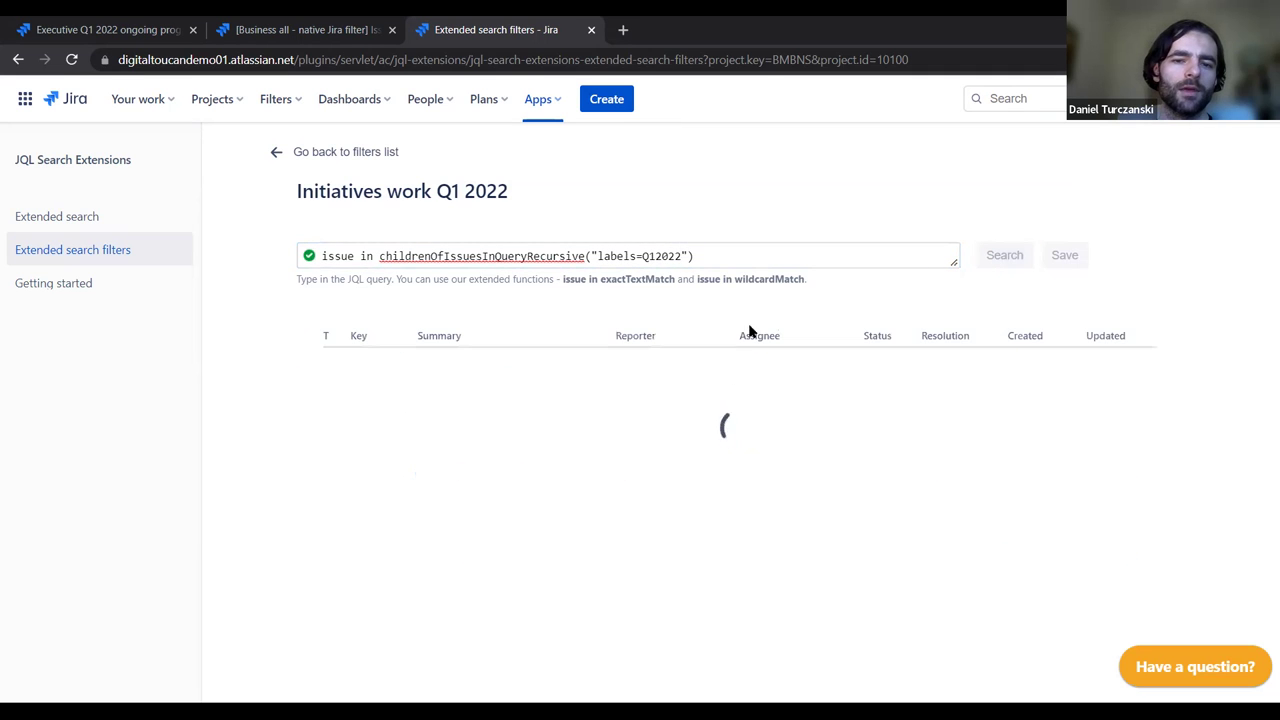
scroll(749, 303, down, 2)
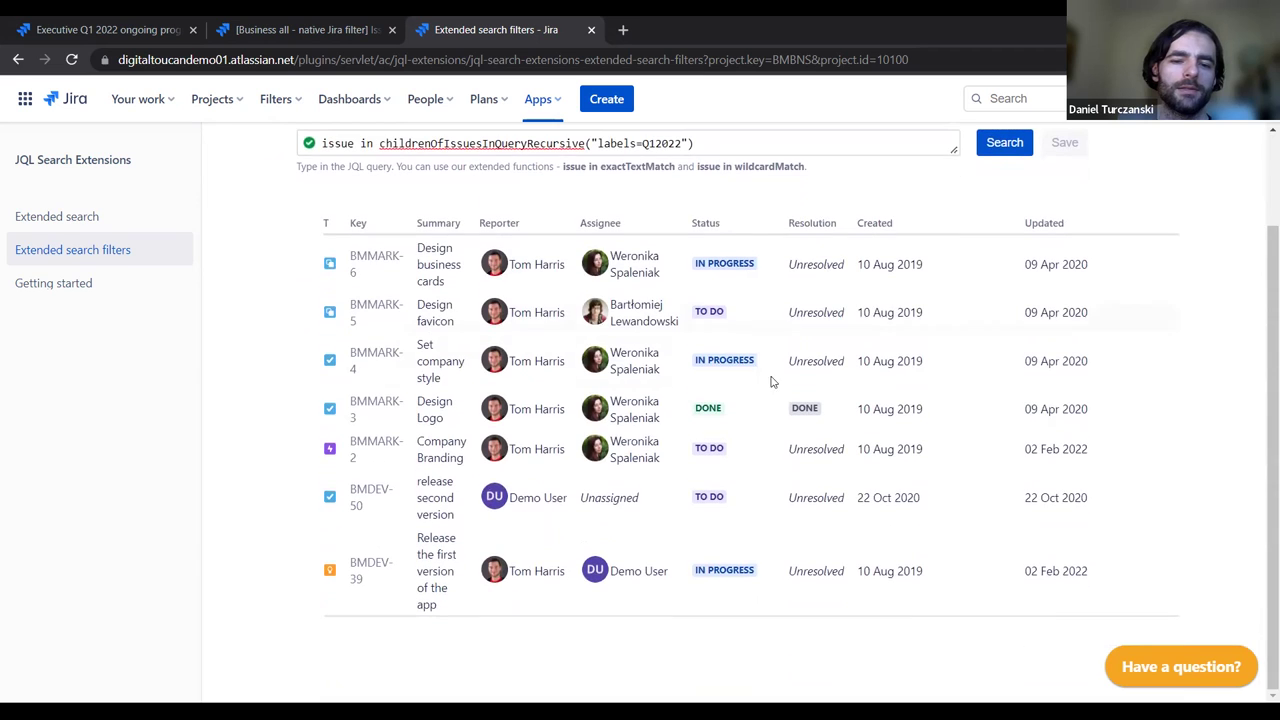
scroll(770, 560, up, 1)
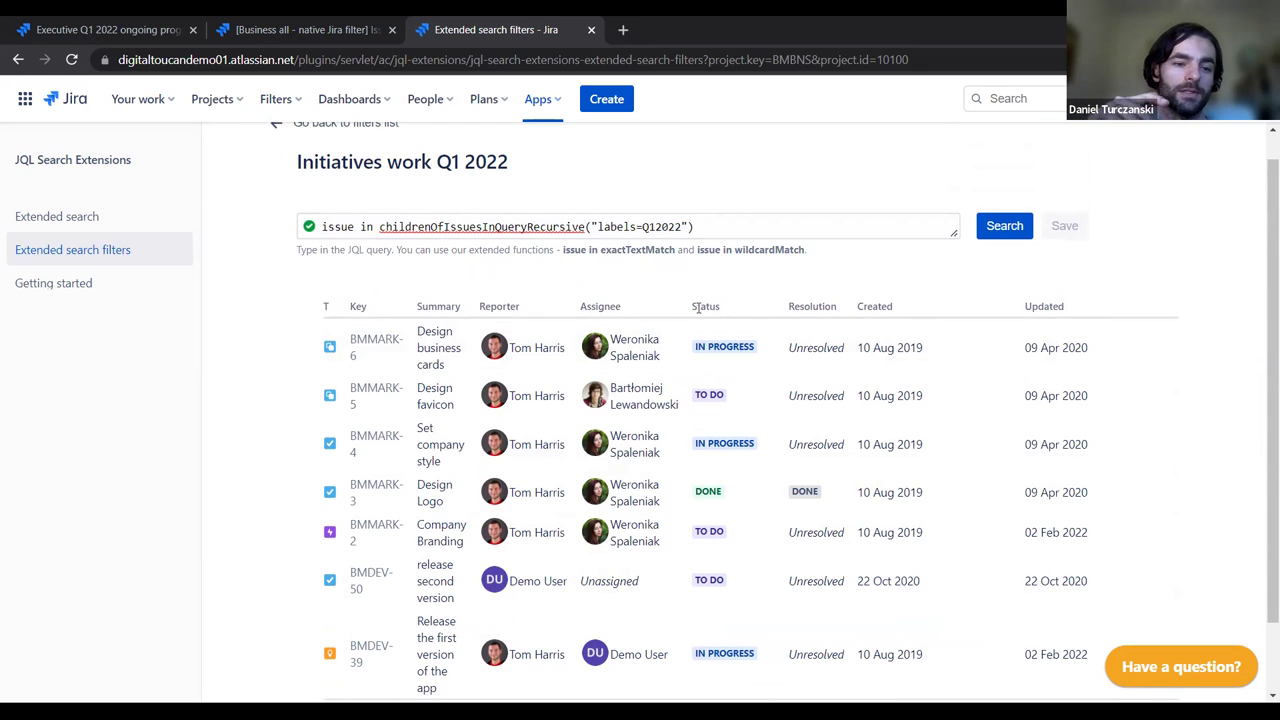
Return to the Executive Q1 2022 dashboard and examine the initiatives progress chart and the progress by epic table.
click(100, 29)
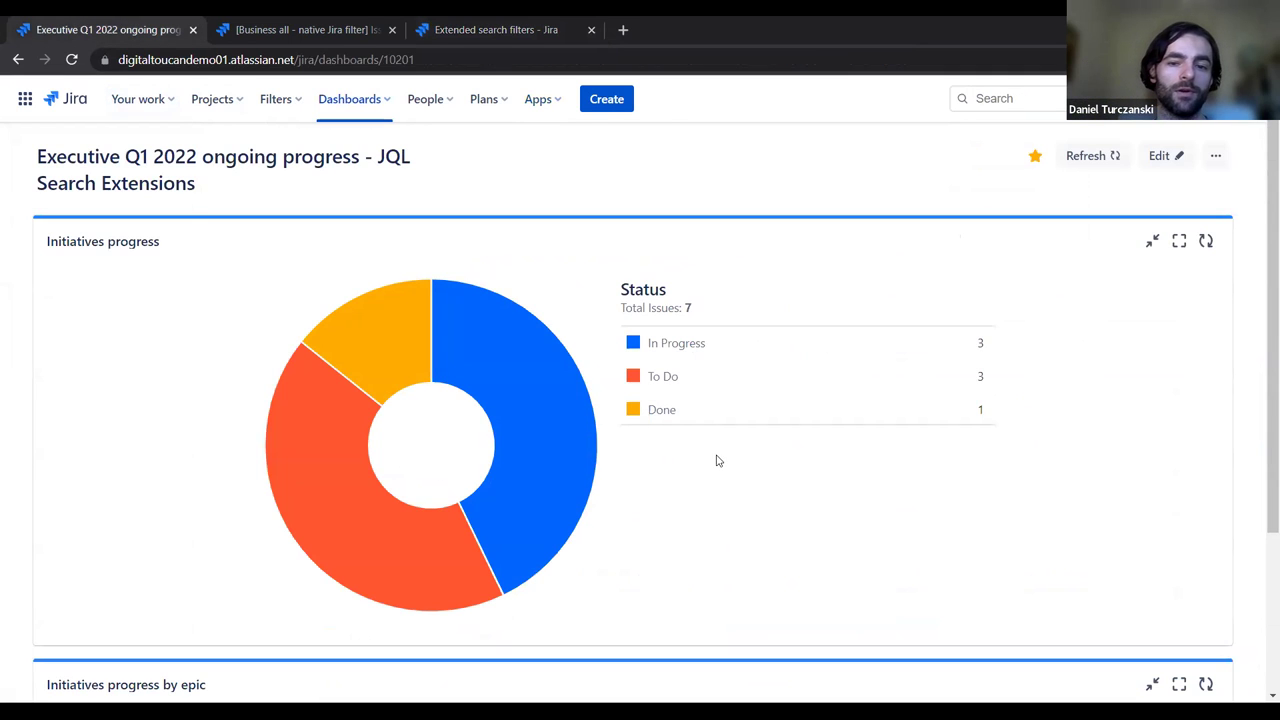
scroll(730, 468, down, 1)
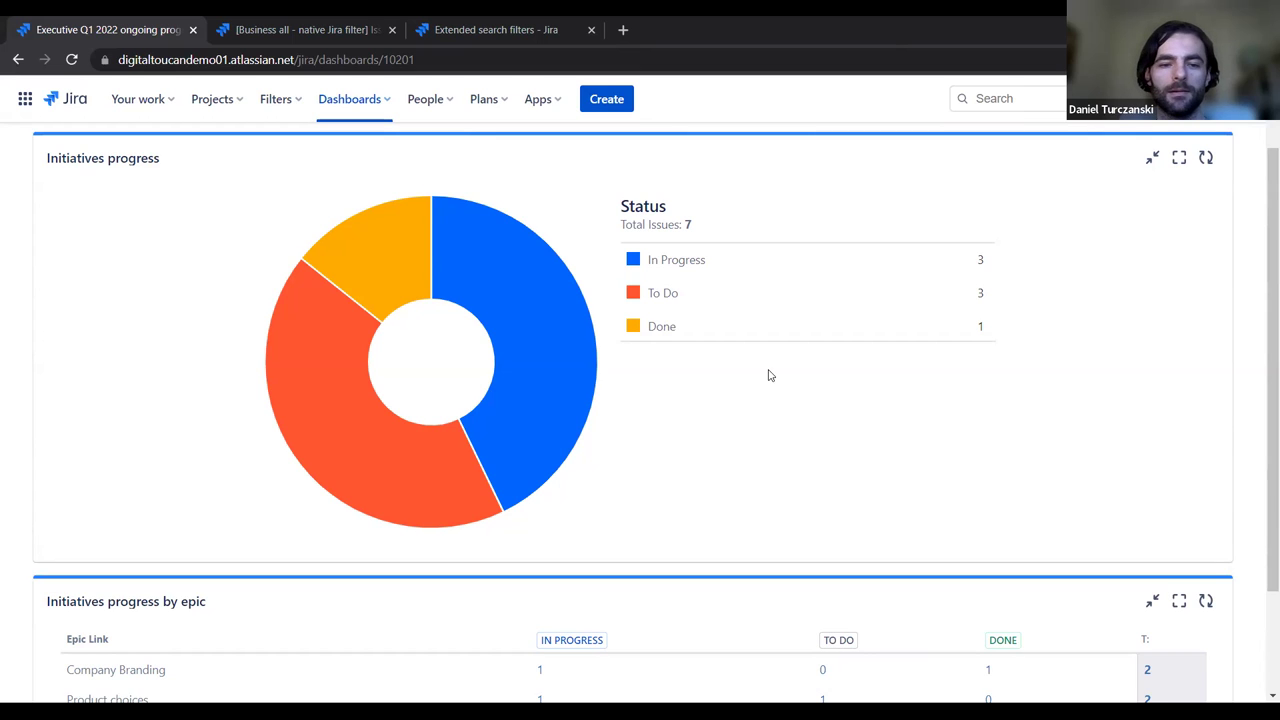
scroll(770, 375, down, 3)
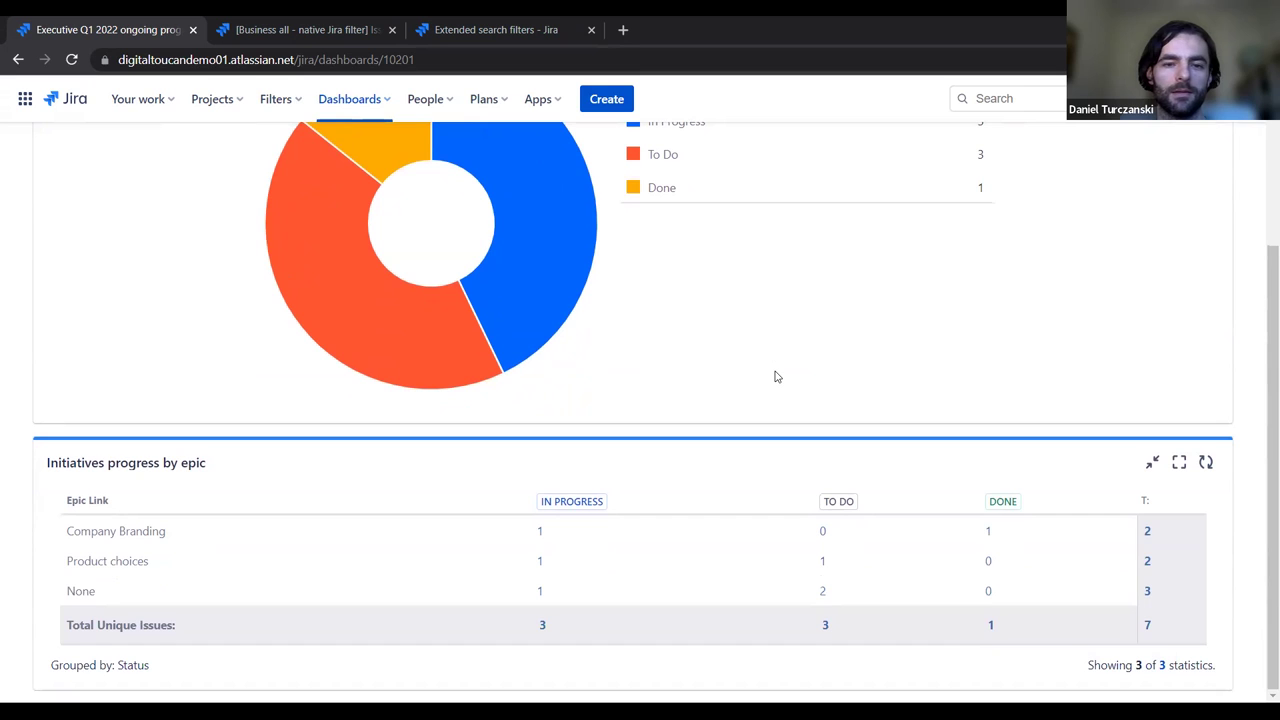
scroll(777, 373, up, 2)
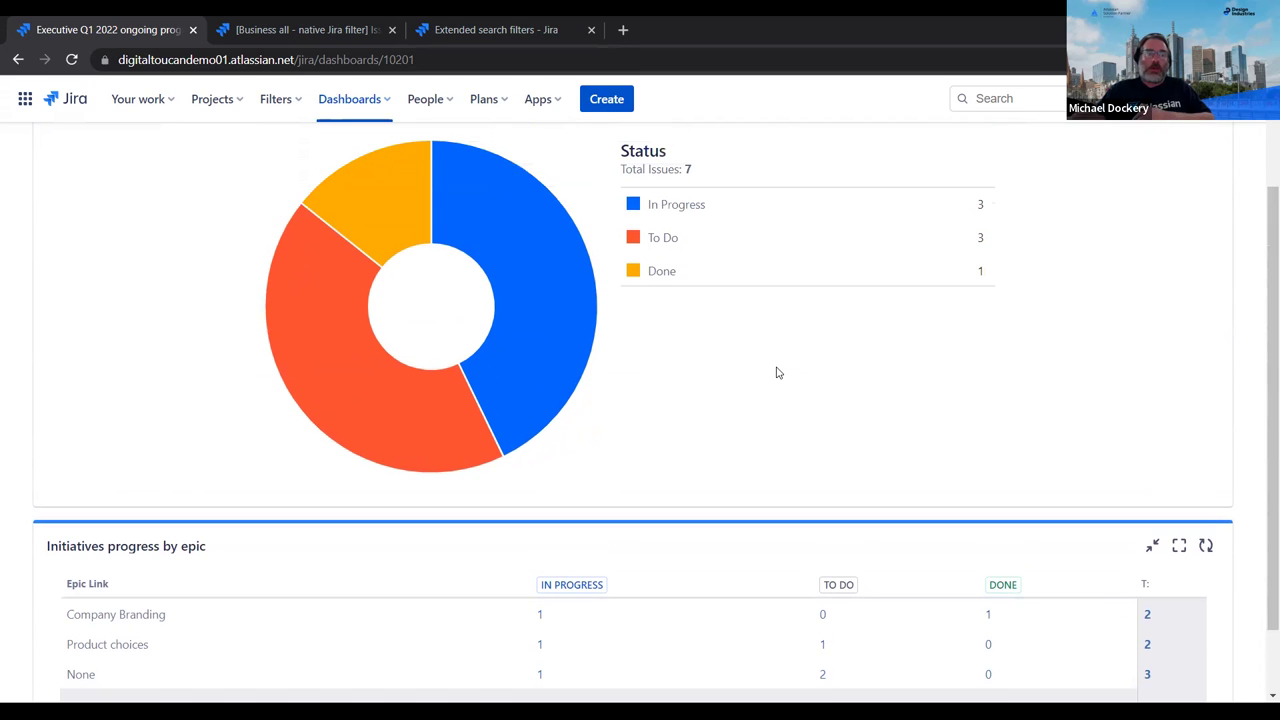